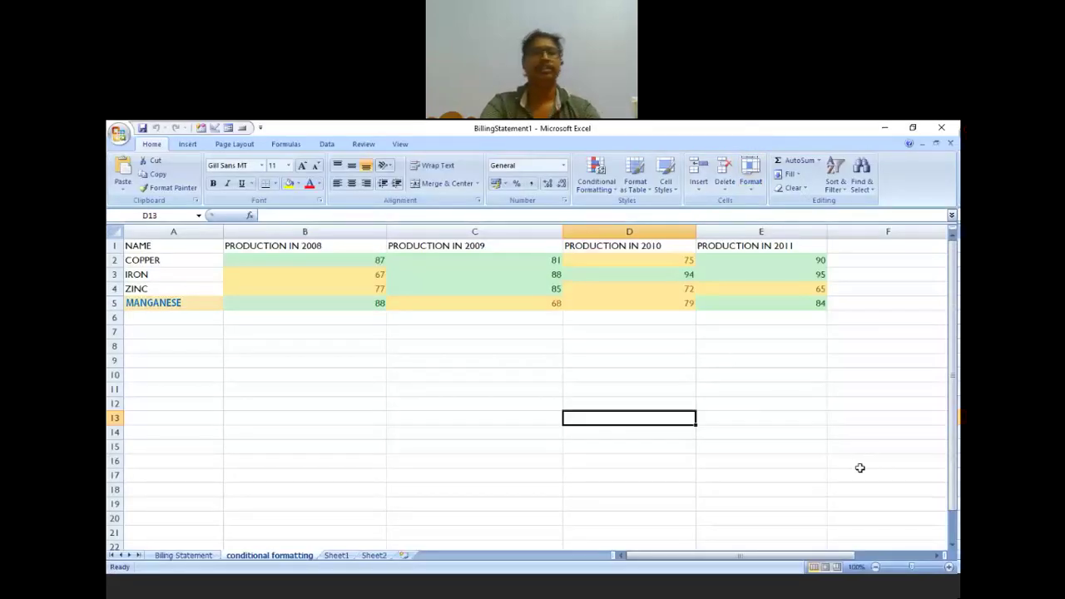
Leave the production table and move to the empty Sheet2, selecting cell F9.
{"action": "left_click", "coordinate": [855, 459]}
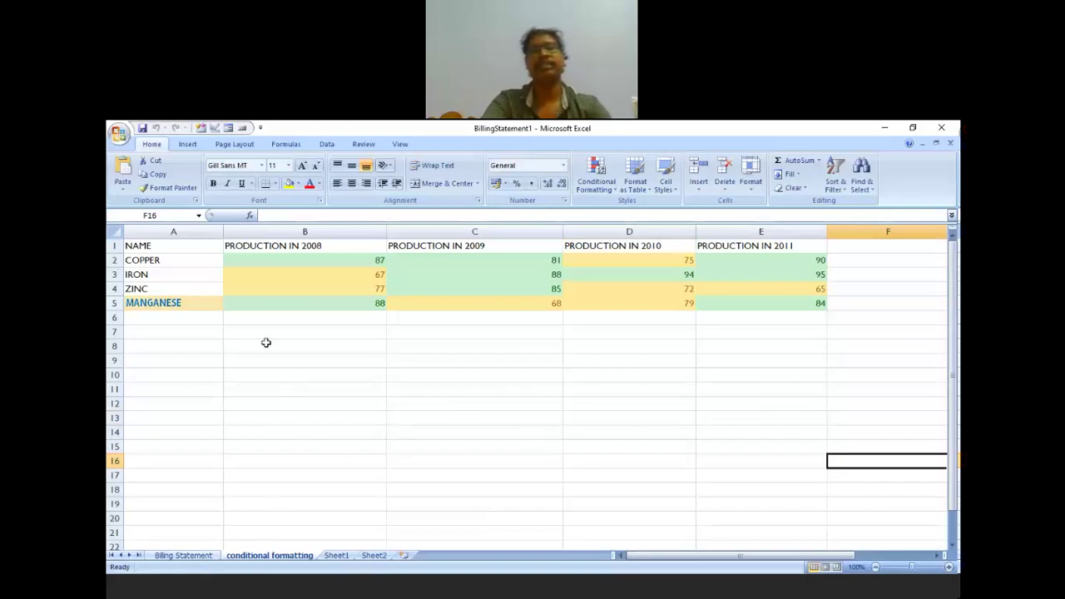
{"action": "left_click", "coordinate": [336, 556]}
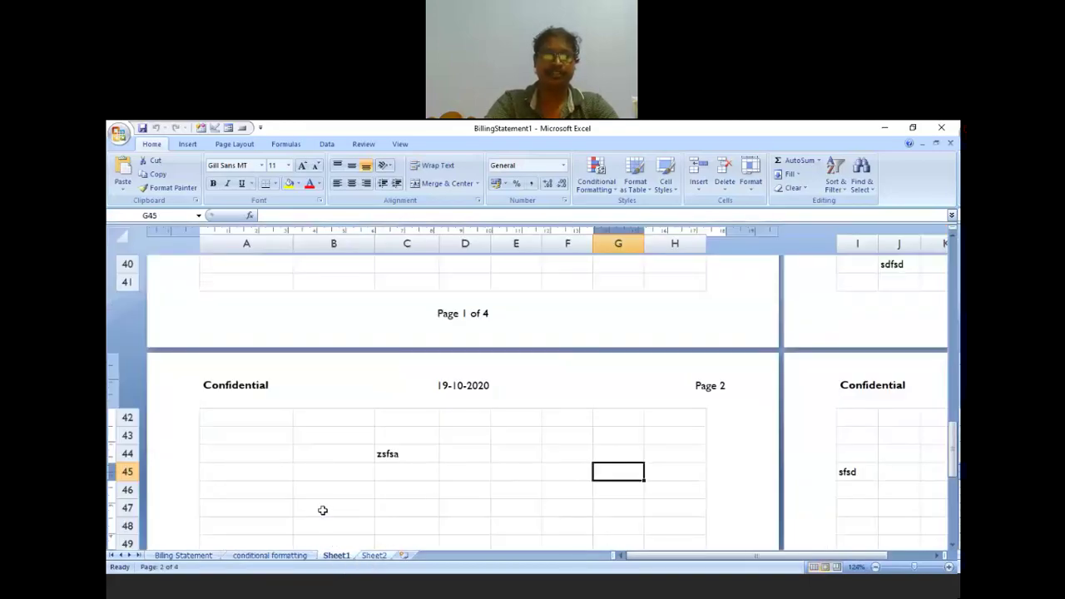
{"action": "left_click", "coordinate": [374, 555]}
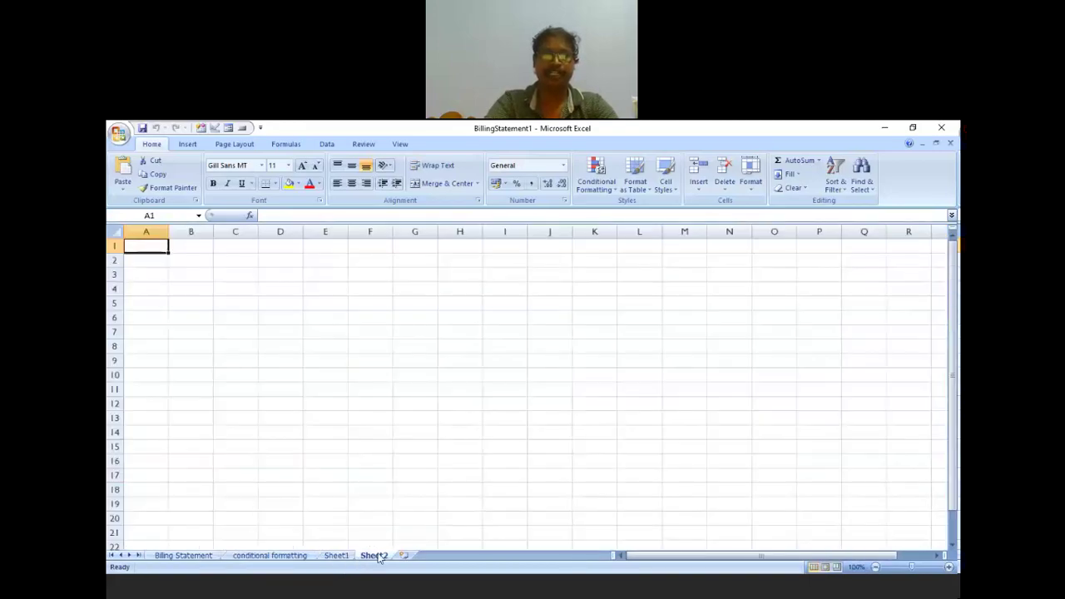
{"action": "left_click", "coordinate": [385, 367]}
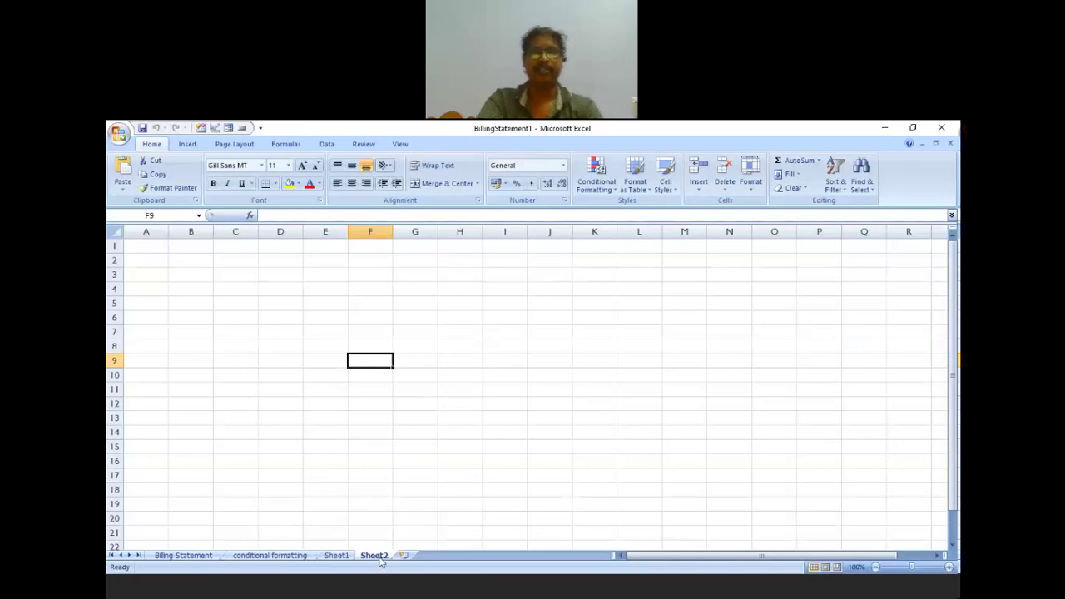
Rename the Sheet2 tab to 'workbook views'.
{"action": "right_click", "coordinate": [380, 556]}
{"action": "left_click", "coordinate": [413, 450]}
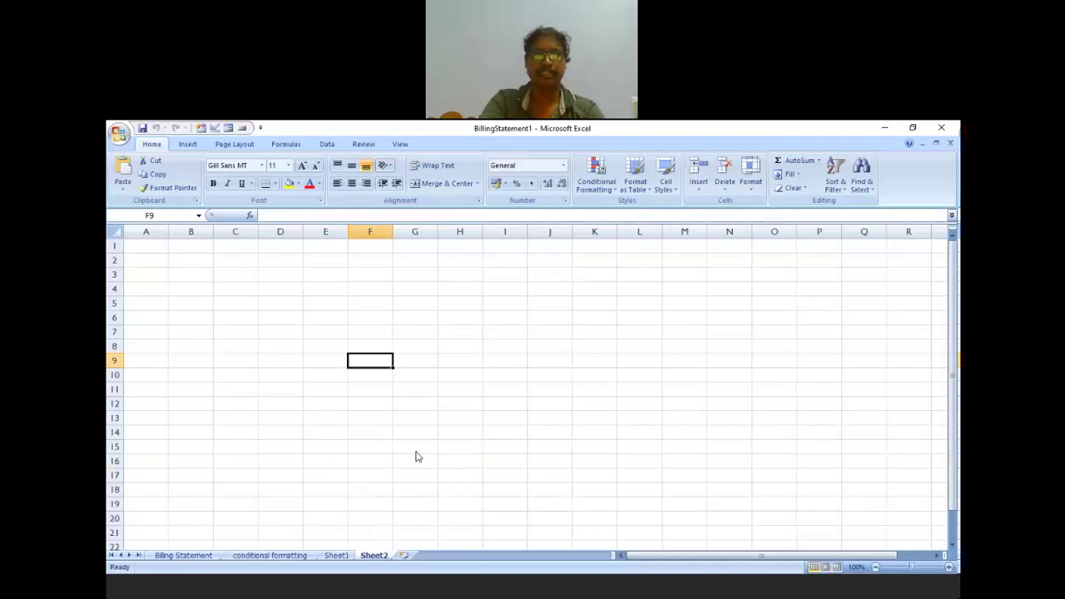
{"action": "type", "text": "workbook"}
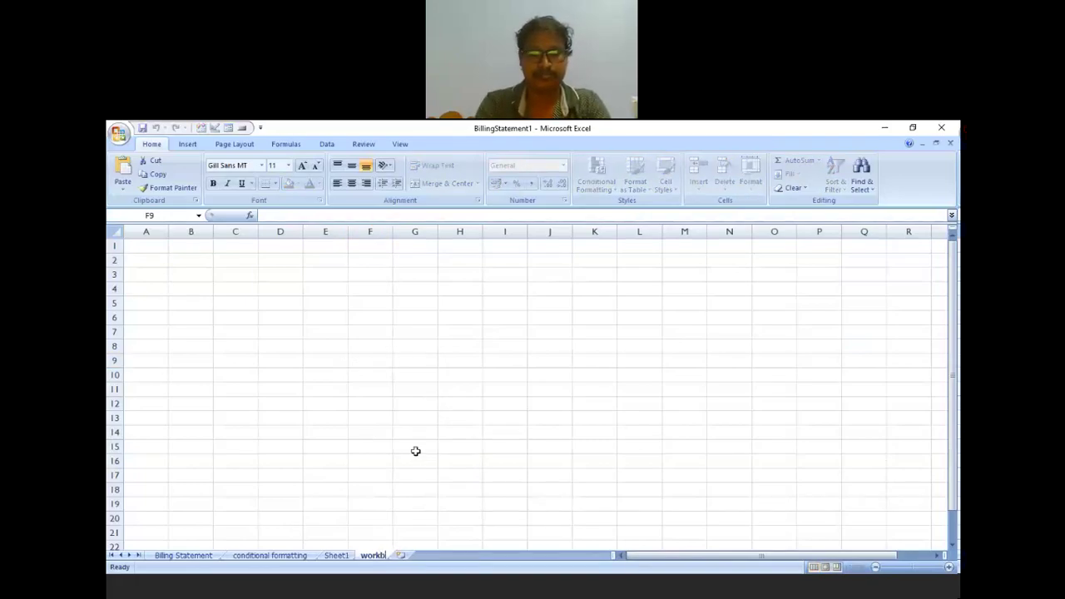
{"action": "type", "text": "views"}
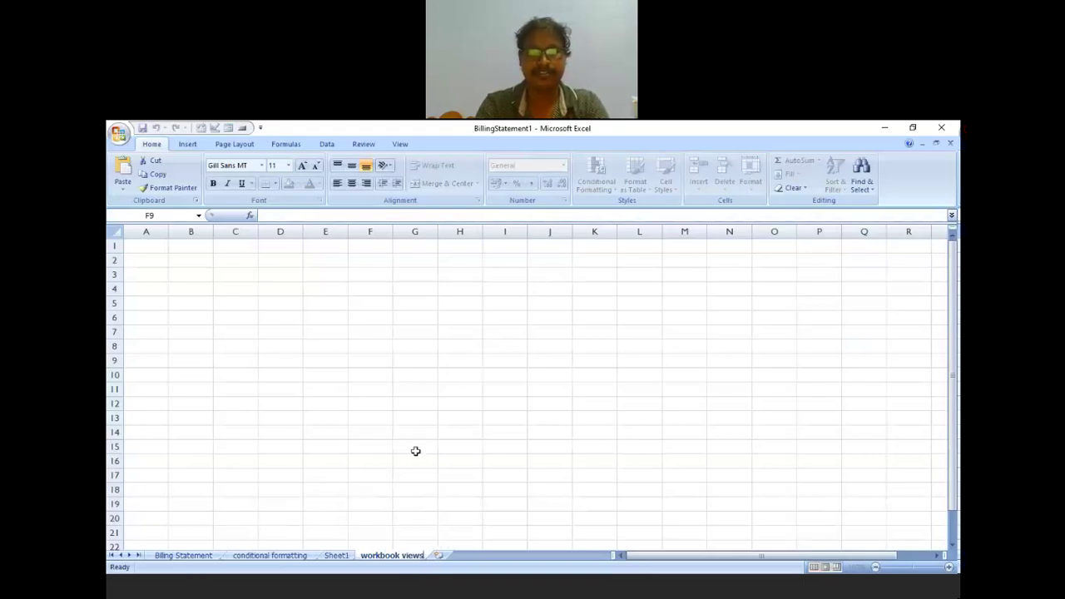
{"action": "key", "text": "Return"}
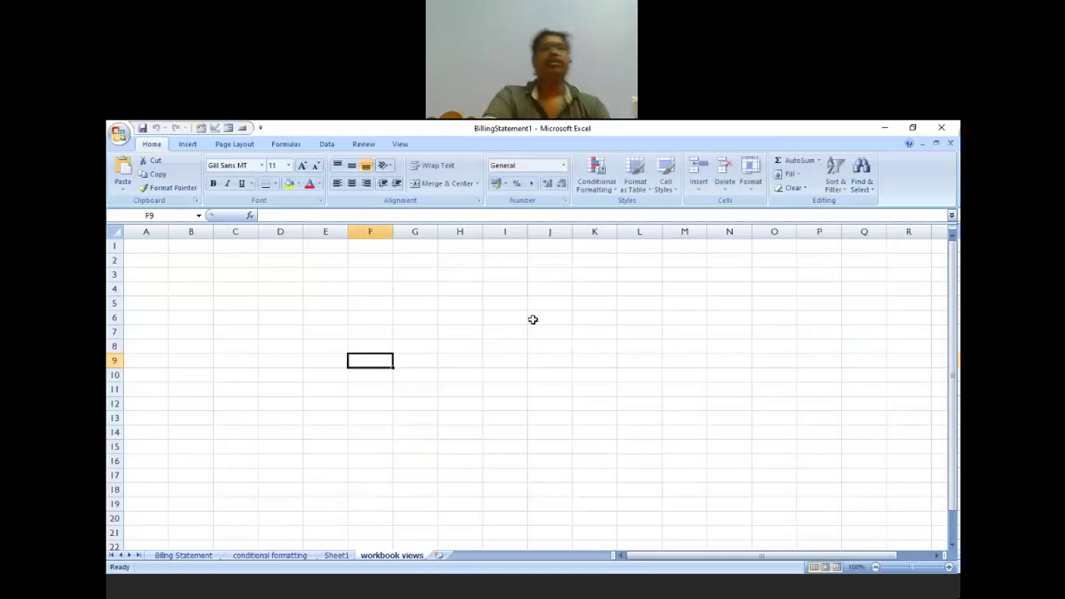
{"action": "left_click", "coordinate": [517, 360]}
Bring up the View ribbon and switch the 'workbook views' sheet to Page Layout view.
{"action": "scroll", "coordinate": [697, 407], "scroll_direction": "down", "scroll_amount": 3}
{"action": "scroll", "coordinate": [698, 408], "scroll_direction": "up", "scroll_amount": 3}
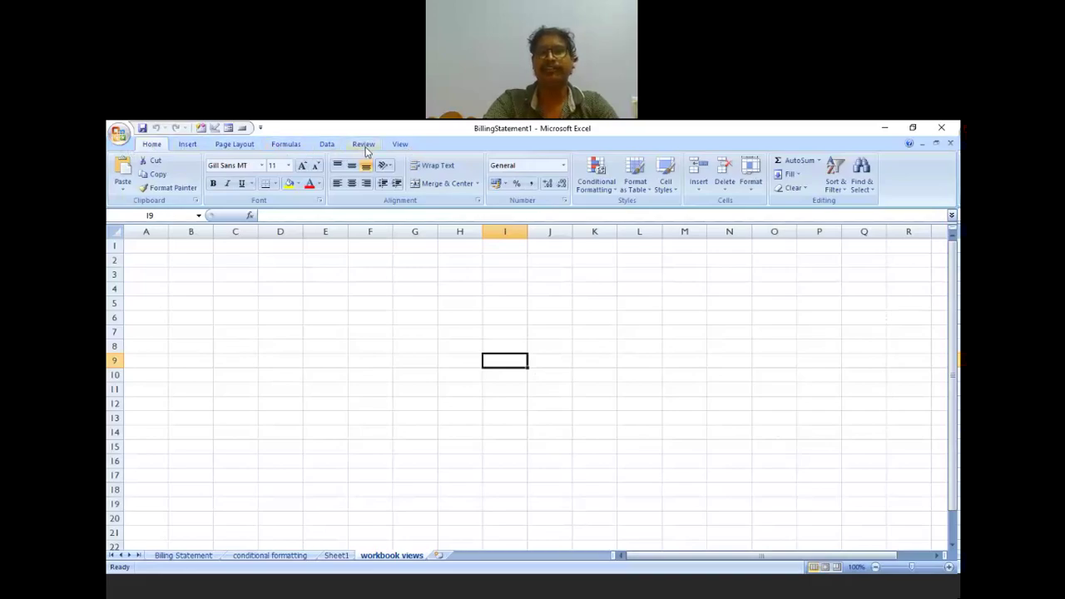
{"action": "left_click", "coordinate": [400, 145]}
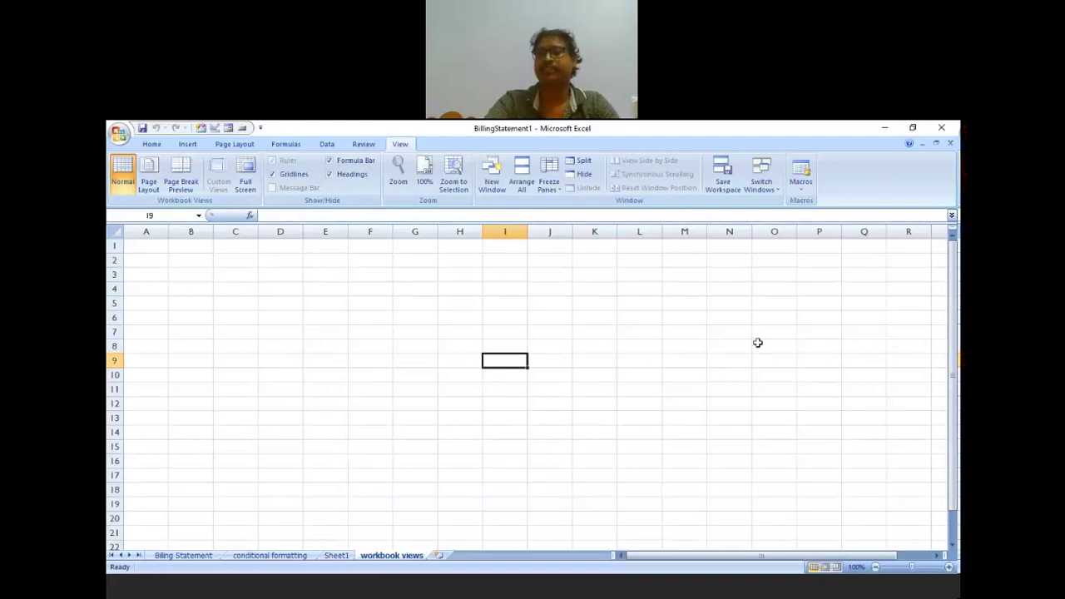
{"action": "left_click", "coordinate": [151, 172]}
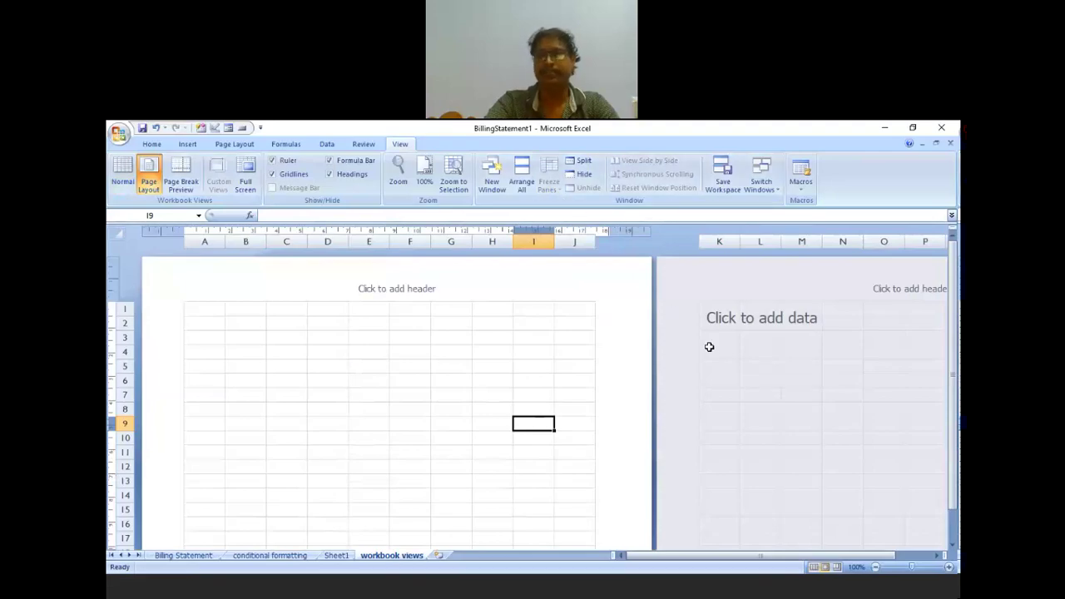
Zoom the page layout out to 10% to see many pages, then zoom back in.
{"action": "scroll", "coordinate": [709, 346], "scroll_direction": "down", "scroll_amount": 5}
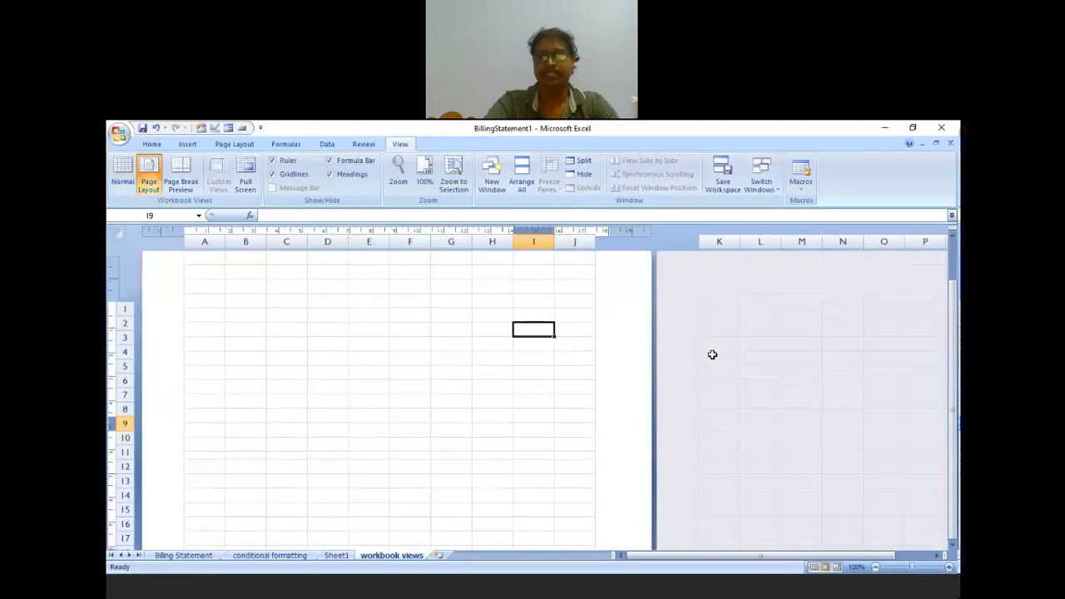
{"action": "left_click", "coordinate": [875, 567]}
{"action": "left_click", "coordinate": [875, 567]}
{"action": "left_click", "coordinate": [875, 566]}
{"action": "left_click", "coordinate": [875, 566]}
{"action": "left_click", "coordinate": [875, 566]}
{"action": "left_click", "coordinate": [876, 567]}
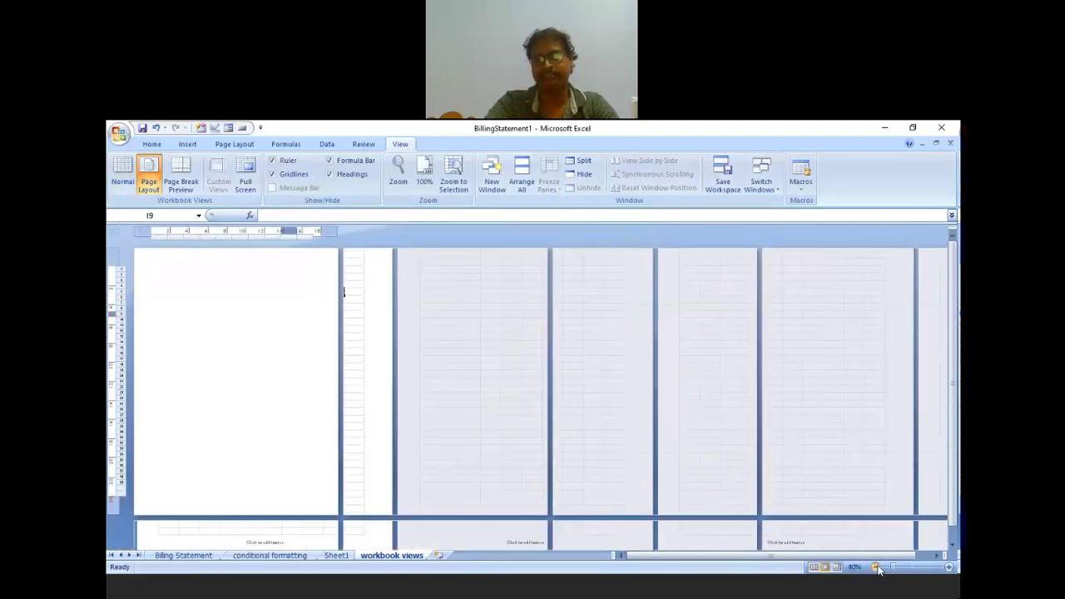
{"action": "left_click", "coordinate": [875, 567]}
{"action": "left_click", "coordinate": [876, 566]}
{"action": "left_click", "coordinate": [875, 566]}
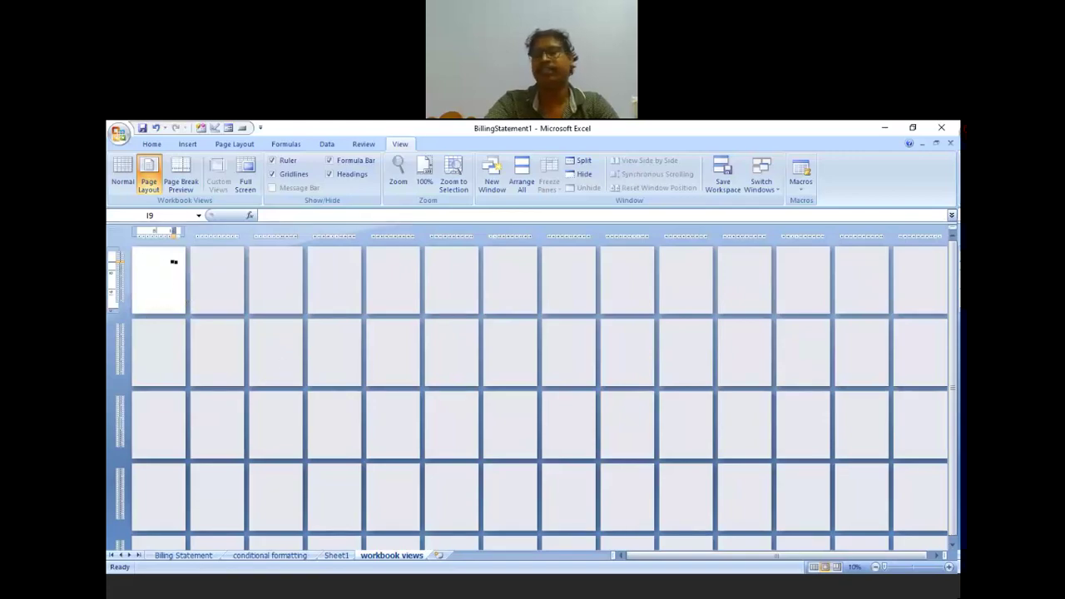
{"action": "left_click", "coordinate": [901, 567]}
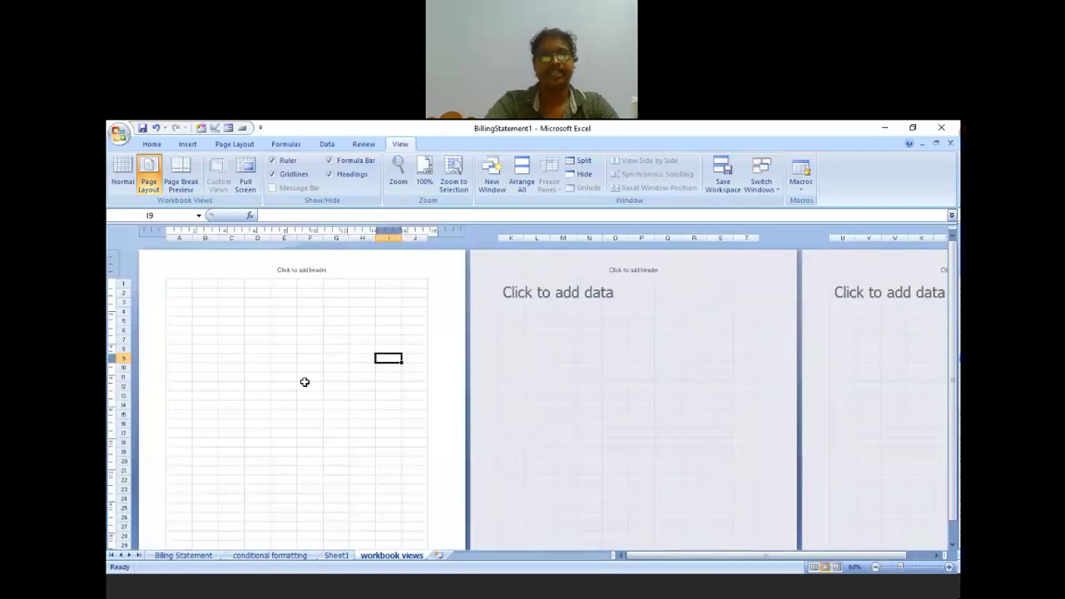
Scroll through the printed pages and bring up the page setup options.
{"action": "scroll", "coordinate": [407, 370], "scroll_direction": "down", "scroll_amount": 3}
{"action": "scroll", "coordinate": [406, 375], "scroll_direction": "down", "scroll_amount": 3}
{"action": "scroll", "coordinate": [407, 375], "scroll_direction": "up", "scroll_amount": 3}
{"action": "scroll", "coordinate": [400, 362], "scroll_direction": "up", "scroll_amount": 3}
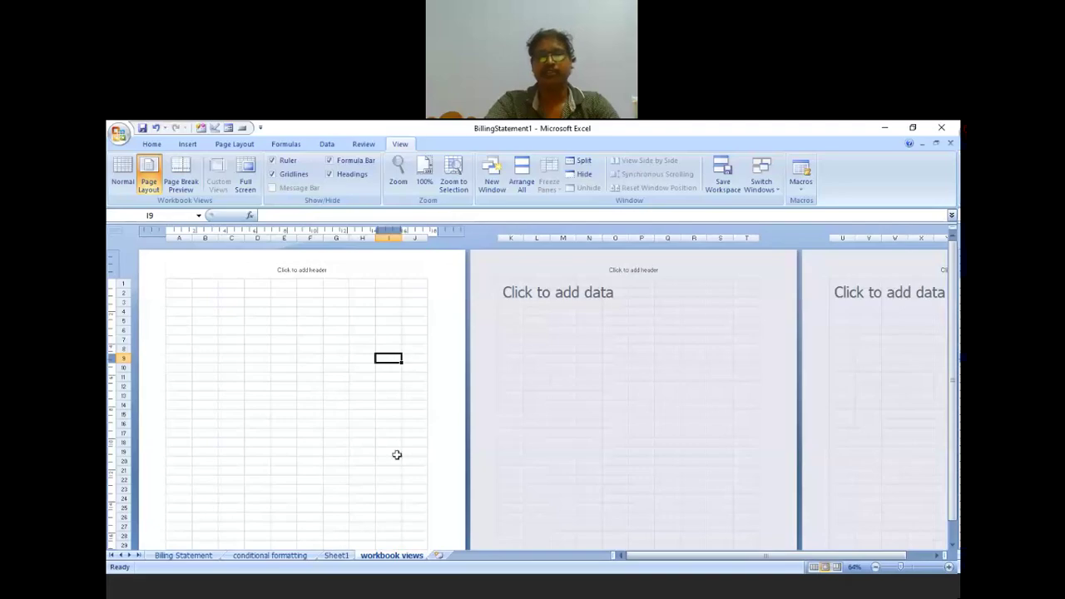
{"action": "scroll", "coordinate": [409, 381], "scroll_direction": "down", "scroll_amount": 4}
{"action": "scroll", "coordinate": [411, 380], "scroll_direction": "down", "scroll_amount": 5}
{"action": "scroll", "coordinate": [408, 380], "scroll_direction": "up", "scroll_amount": 2}
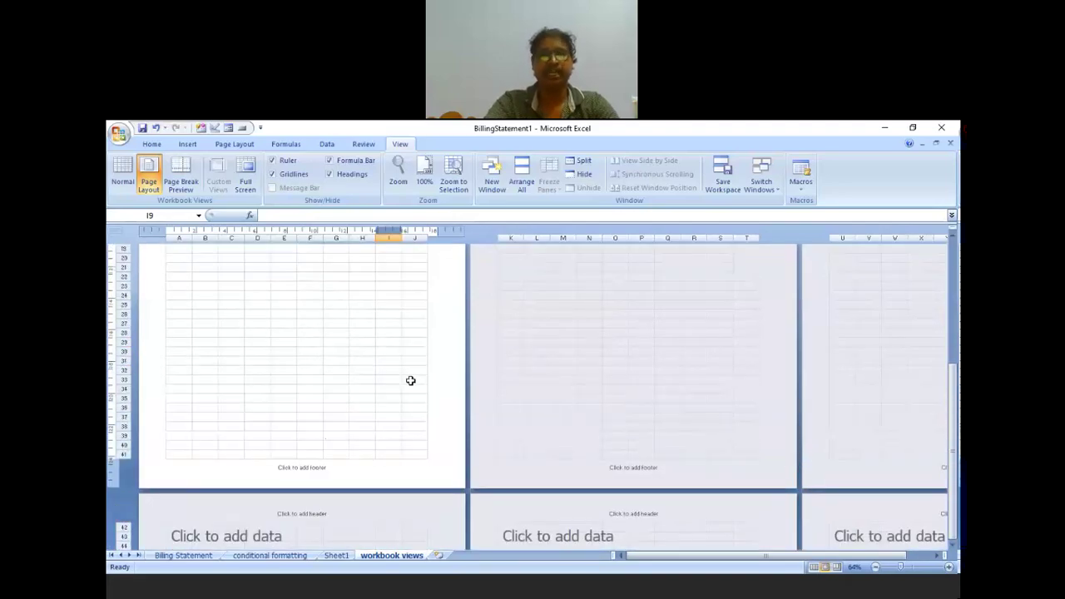
{"action": "left_click", "coordinate": [236, 144]}
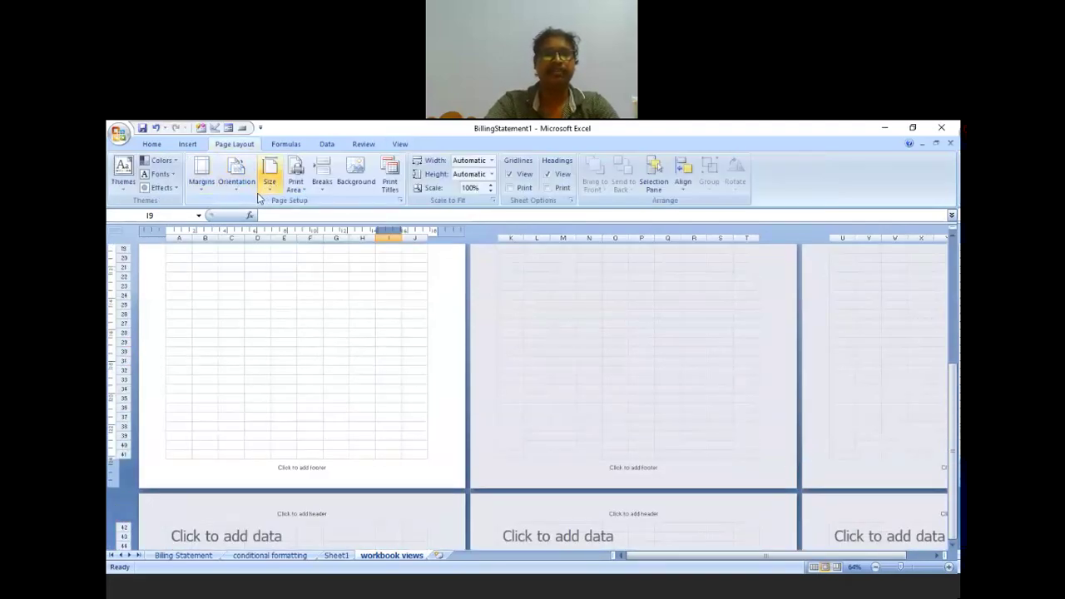
Change the page orientation to landscape, then back to portrait.
{"action": "left_click", "coordinate": [238, 190]}
{"action": "left_click", "coordinate": [259, 239]}
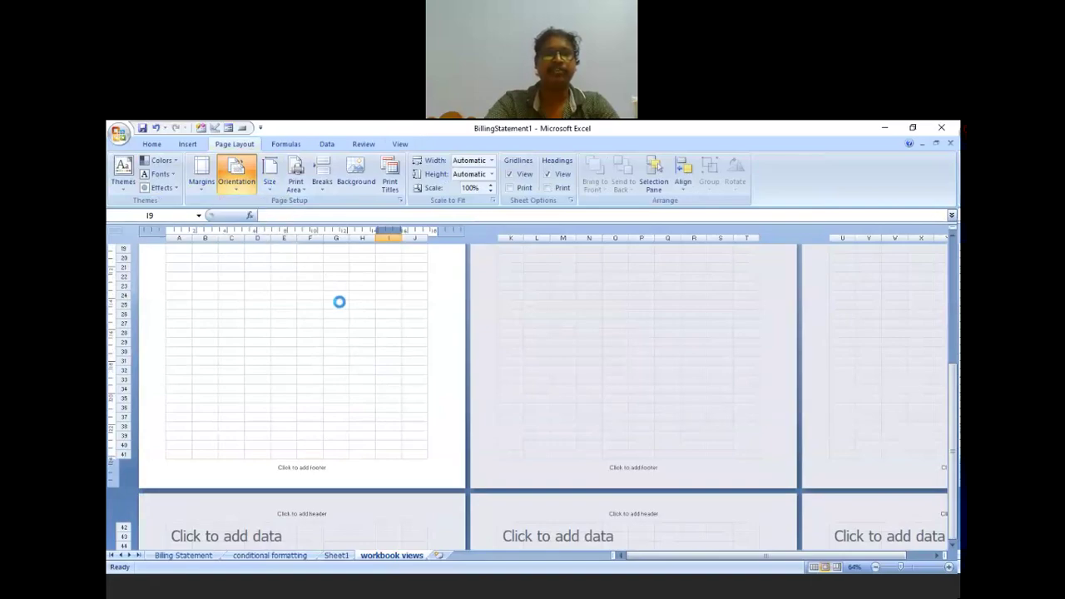
{"action": "scroll", "coordinate": [579, 355], "scroll_direction": "up", "scroll_amount": 5}
{"action": "scroll", "coordinate": [579, 355], "scroll_direction": "down", "scroll_amount": 3}
{"action": "scroll", "coordinate": [576, 353], "scroll_direction": "up", "scroll_amount": 3}
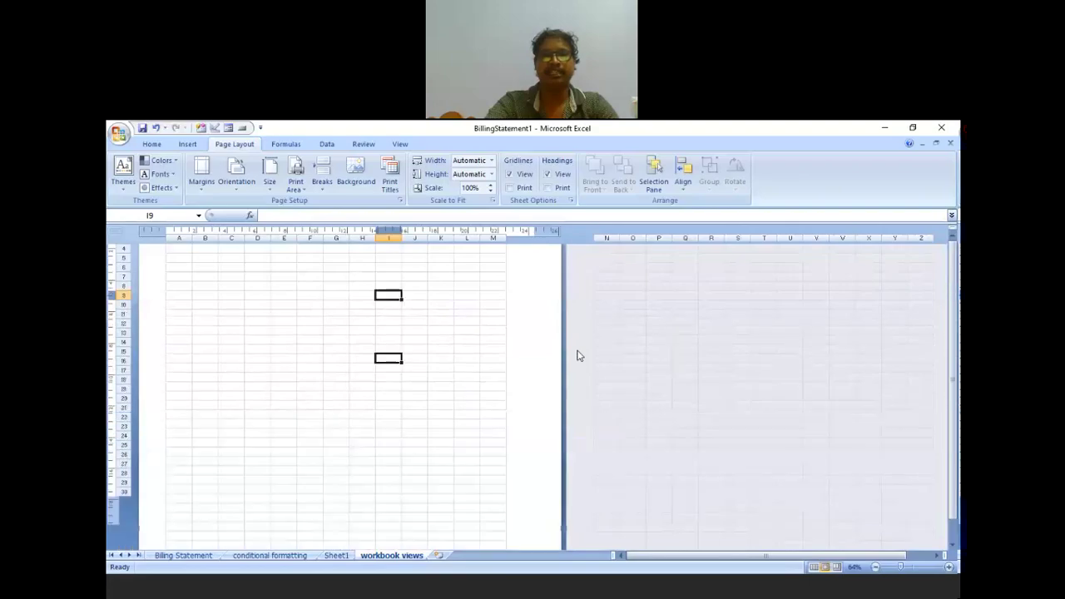
{"action": "left_click", "coordinate": [234, 185]}
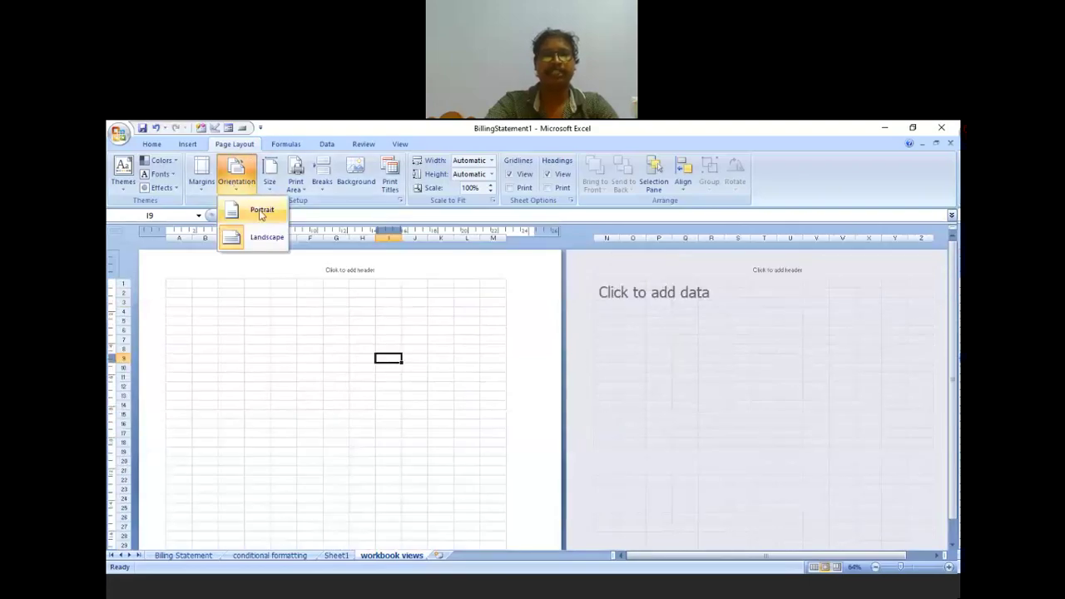
{"action": "left_click", "coordinate": [259, 210]}
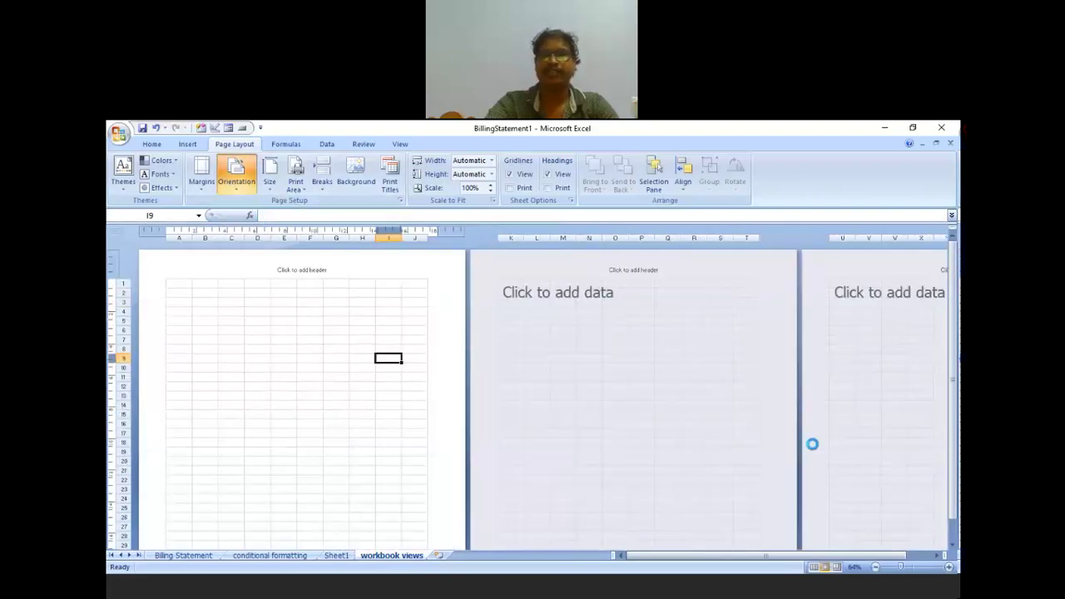
{"action": "scroll", "coordinate": [695, 401], "scroll_direction": "down", "scroll_amount": 5}
{"action": "scroll", "coordinate": [695, 400], "scroll_direction": "up", "scroll_amount": 5}
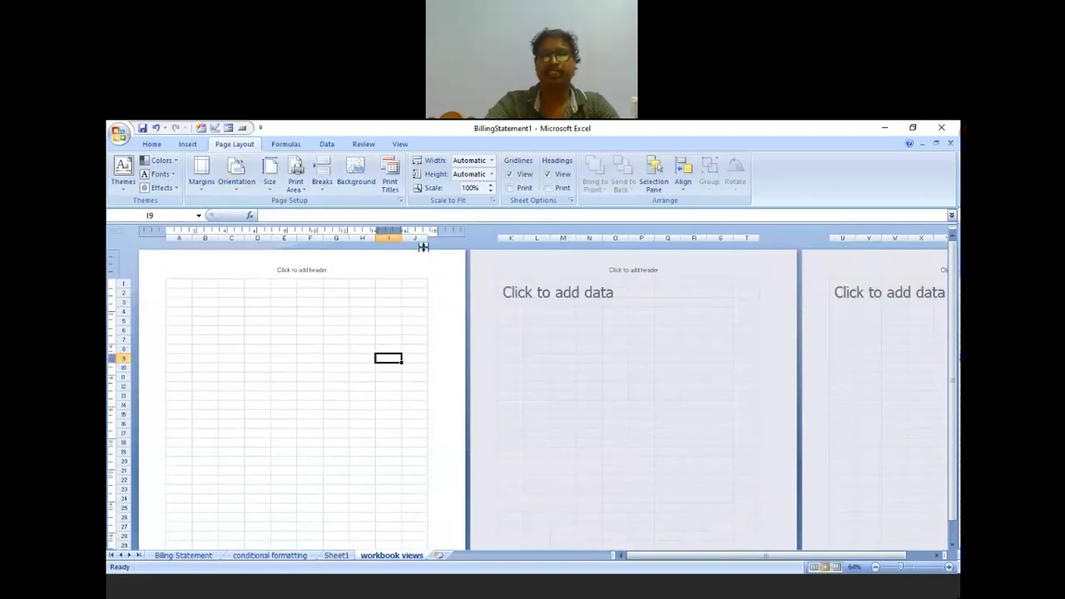
Widen columns F and G, enlarge a row, then shrink it back to 0.74 cm height.
{"action": "left_click_drag", "start_coordinate": [329, 240], "coordinate": [347, 241]}
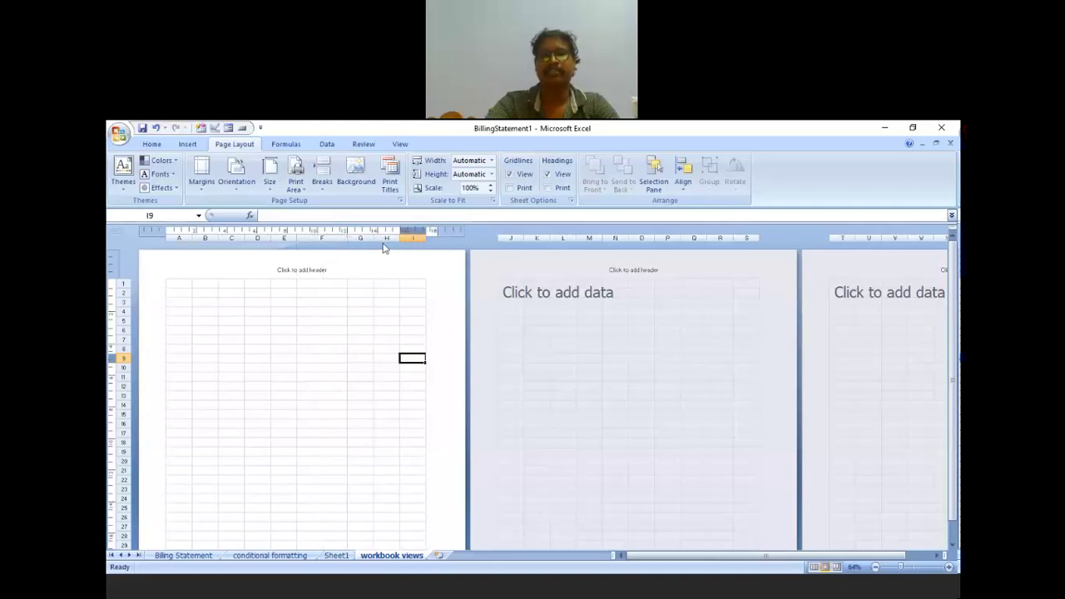
{"action": "left_click_drag", "start_coordinate": [374, 240], "coordinate": [390, 239]}
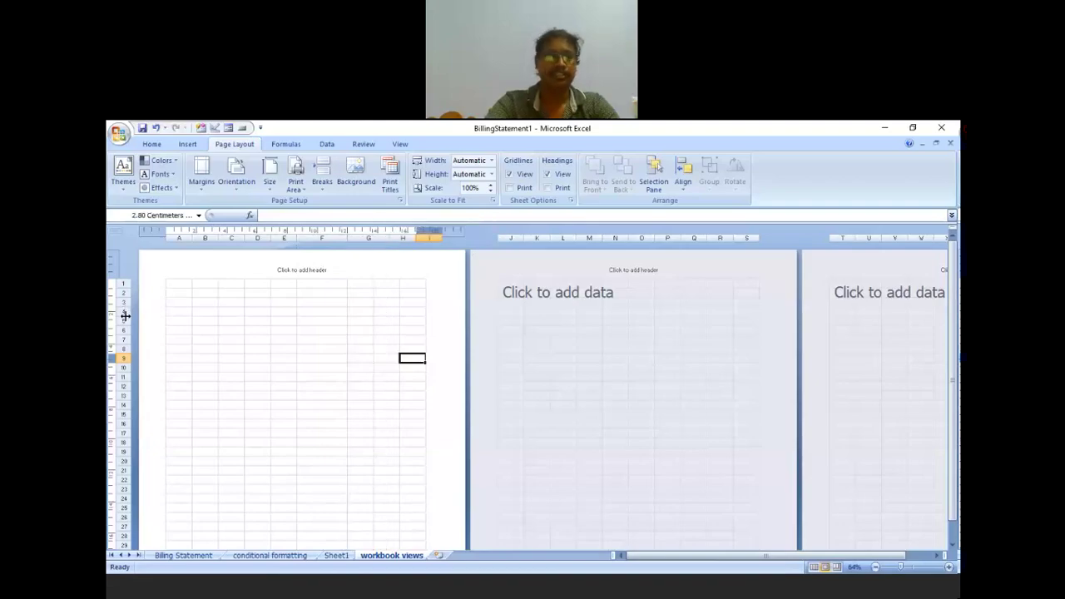
{"action": "left_click_drag", "start_coordinate": [122, 324], "coordinate": [121, 364]}
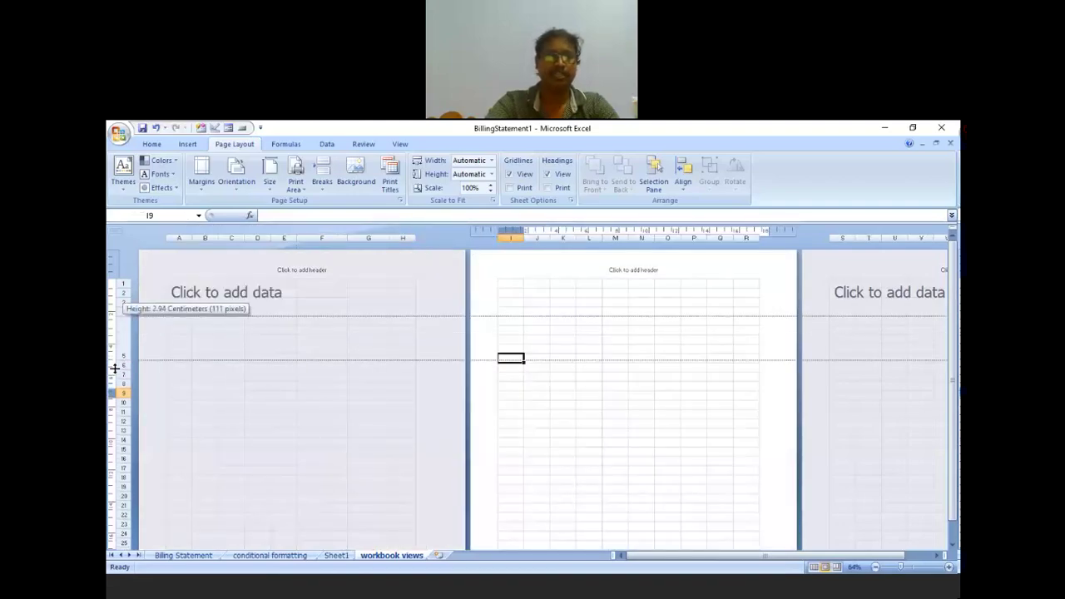
{"action": "scroll", "coordinate": [397, 380], "scroll_direction": "down", "scroll_amount": 8}
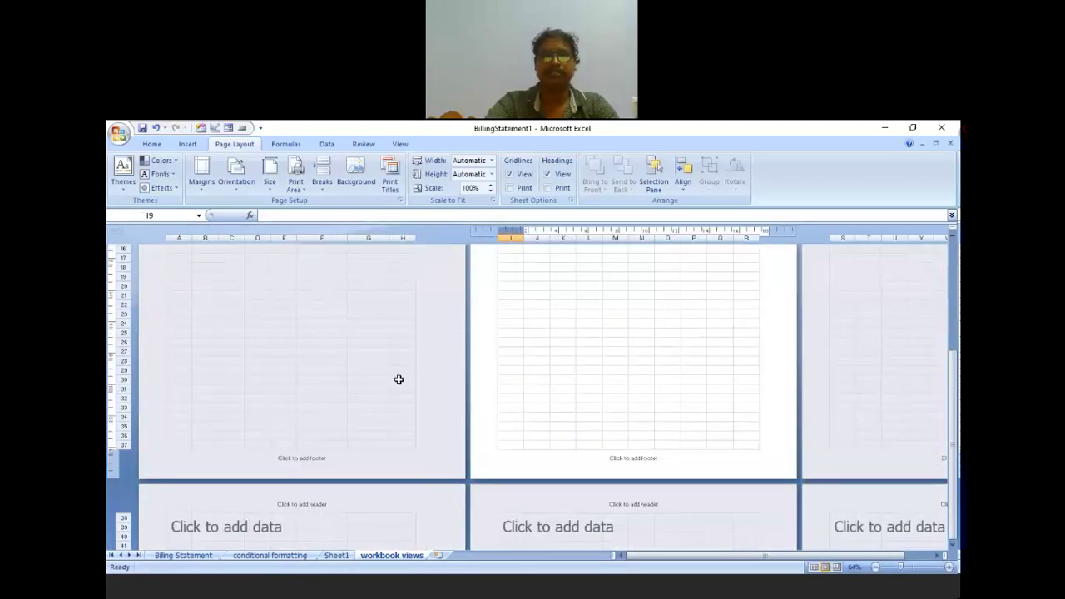
{"action": "scroll", "coordinate": [397, 380], "scroll_direction": "down", "scroll_amount": 3}
{"action": "scroll", "coordinate": [398, 380], "scroll_direction": "up", "scroll_amount": 1}
{"action": "scroll", "coordinate": [401, 384], "scroll_direction": "up", "scroll_amount": 3}
{"action": "scroll", "coordinate": [397, 384], "scroll_direction": "up", "scroll_amount": 5}
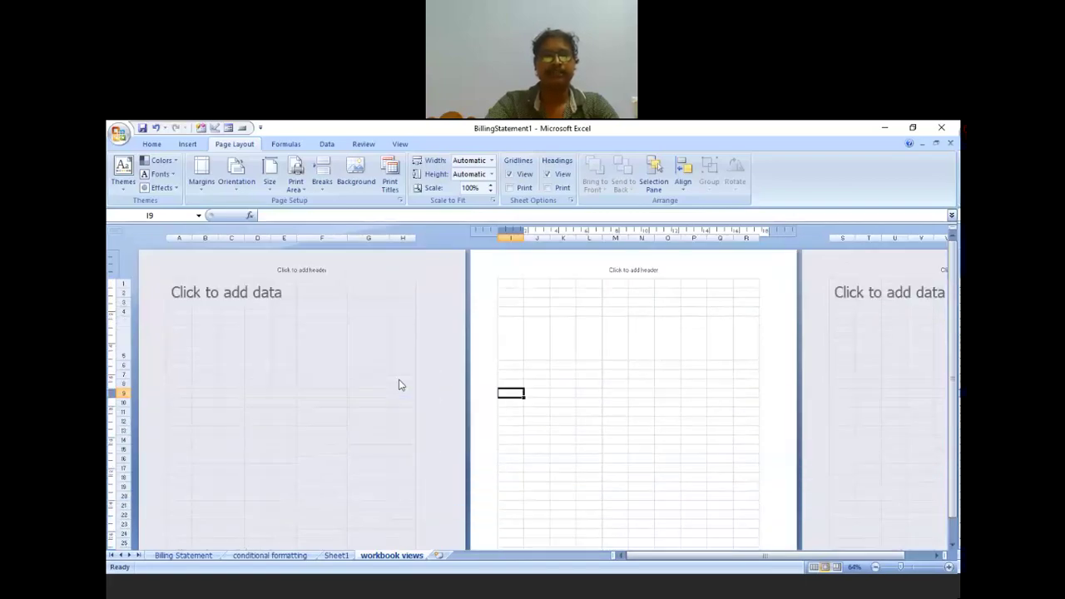
{"action": "left_click_drag", "start_coordinate": [125, 359], "coordinate": [137, 326]}
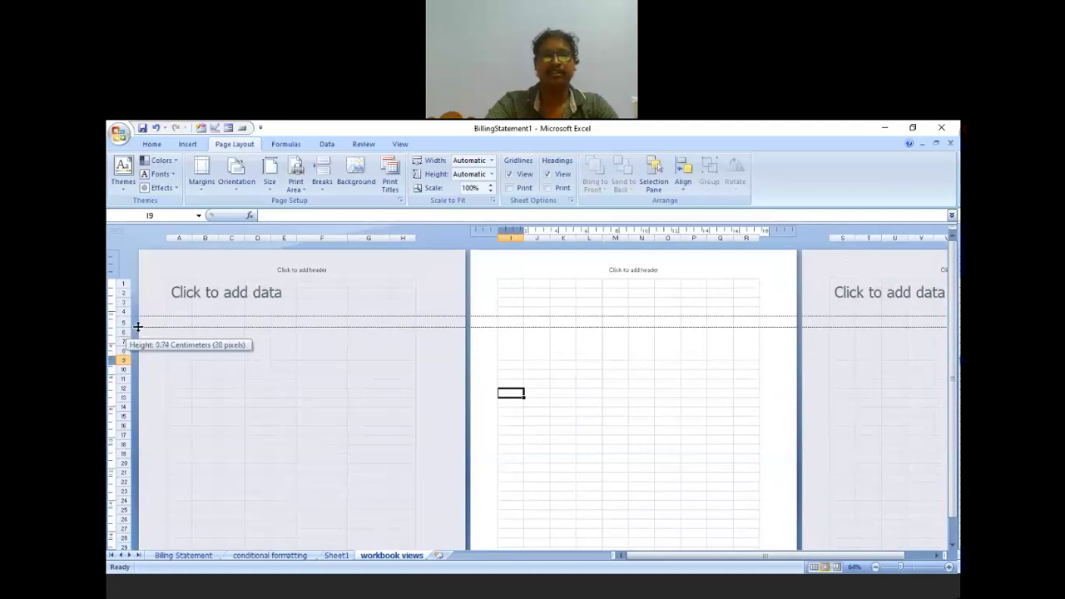
{"action": "left_click_drag", "start_coordinate": [138, 326], "coordinate": [137, 317]}
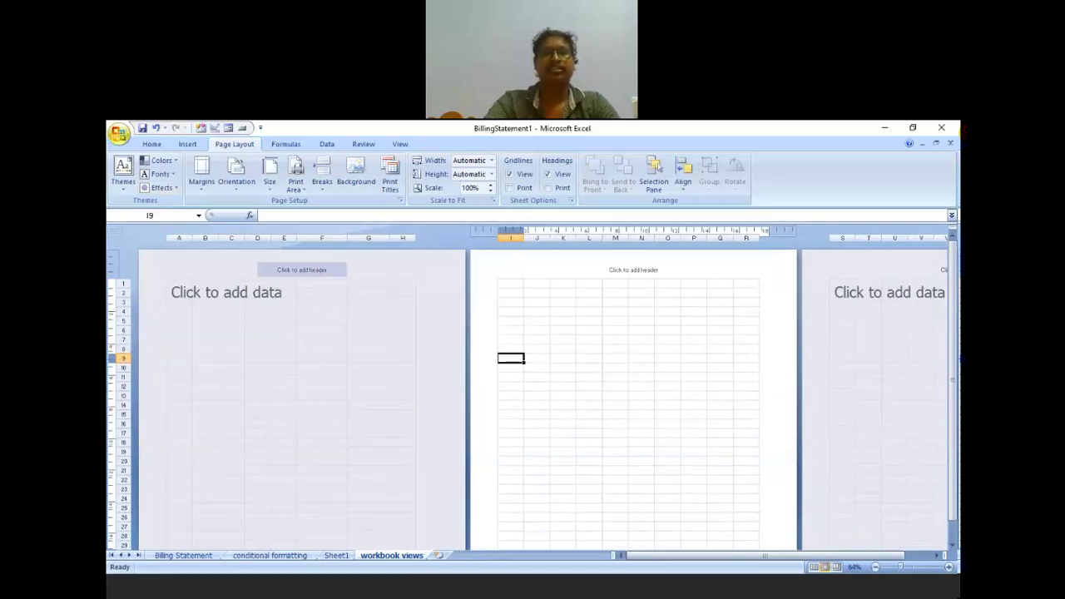
{"action": "left_click", "coordinate": [402, 146]}
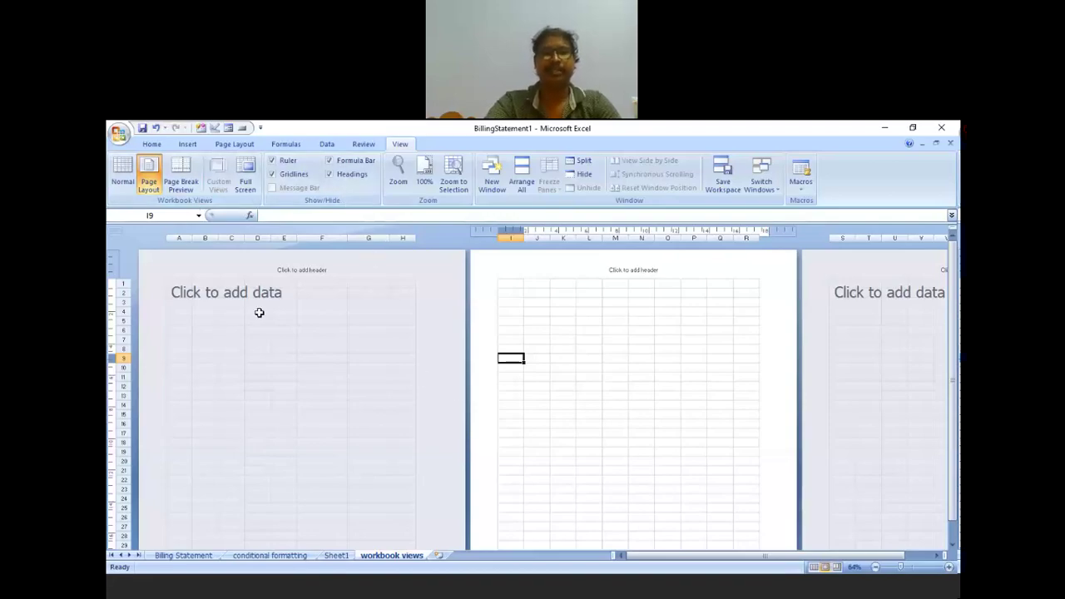
{"action": "left_click", "coordinate": [122, 176]}
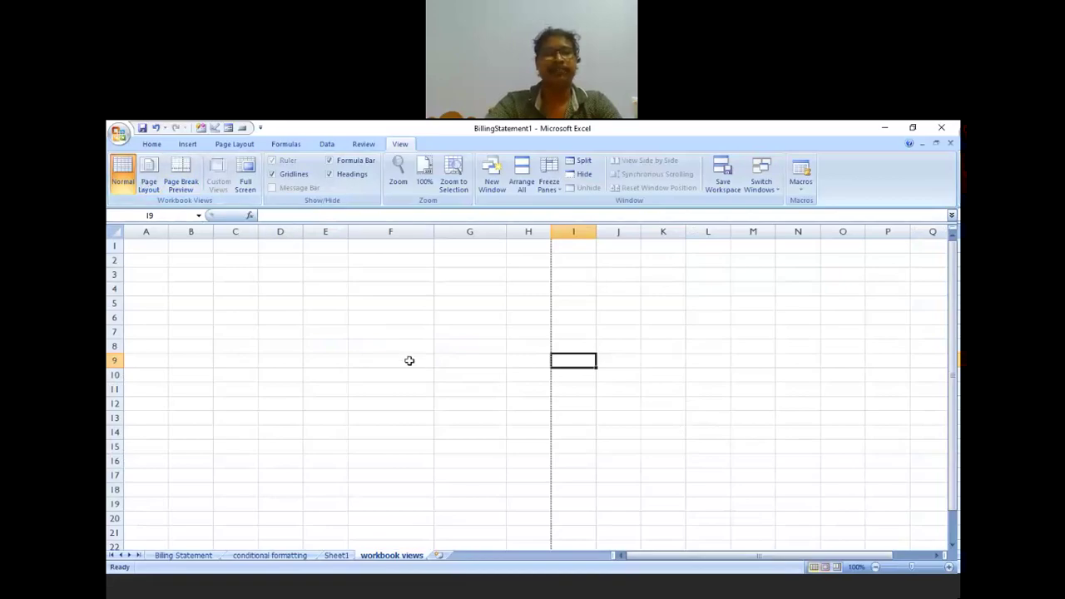
{"action": "left_click", "coordinate": [180, 179]}
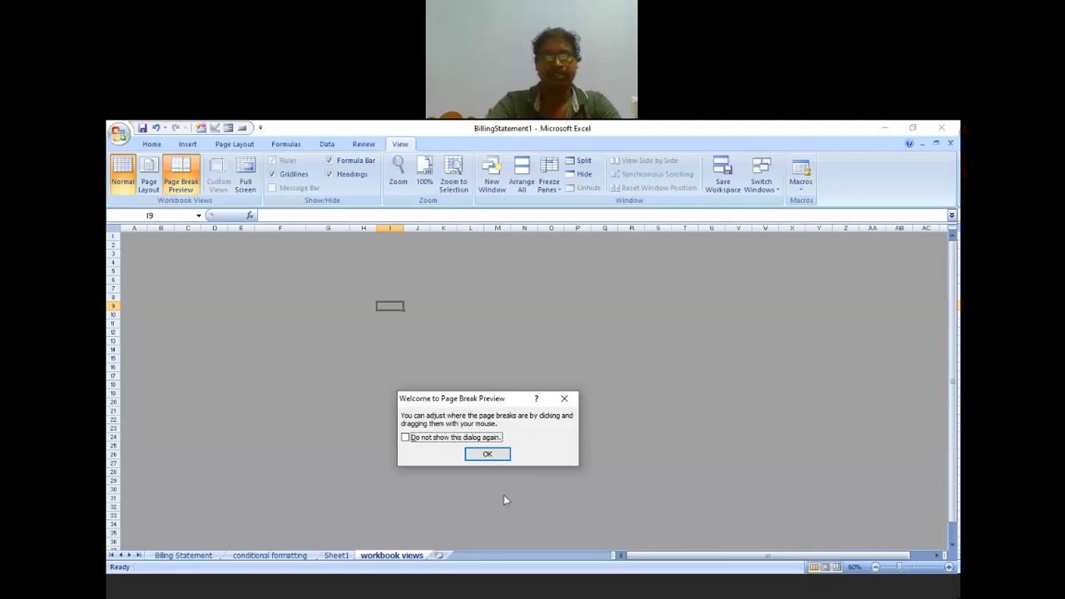
{"action": "left_click", "coordinate": [487, 454]}
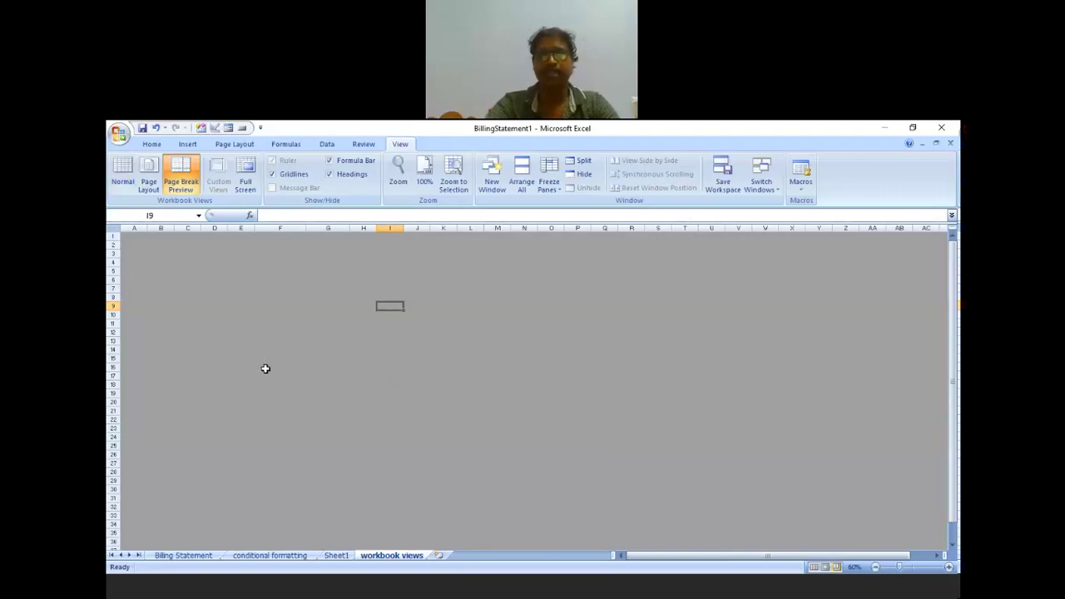
{"action": "left_click", "coordinate": [432, 314]}
{"action": "left_click", "coordinate": [235, 379]}
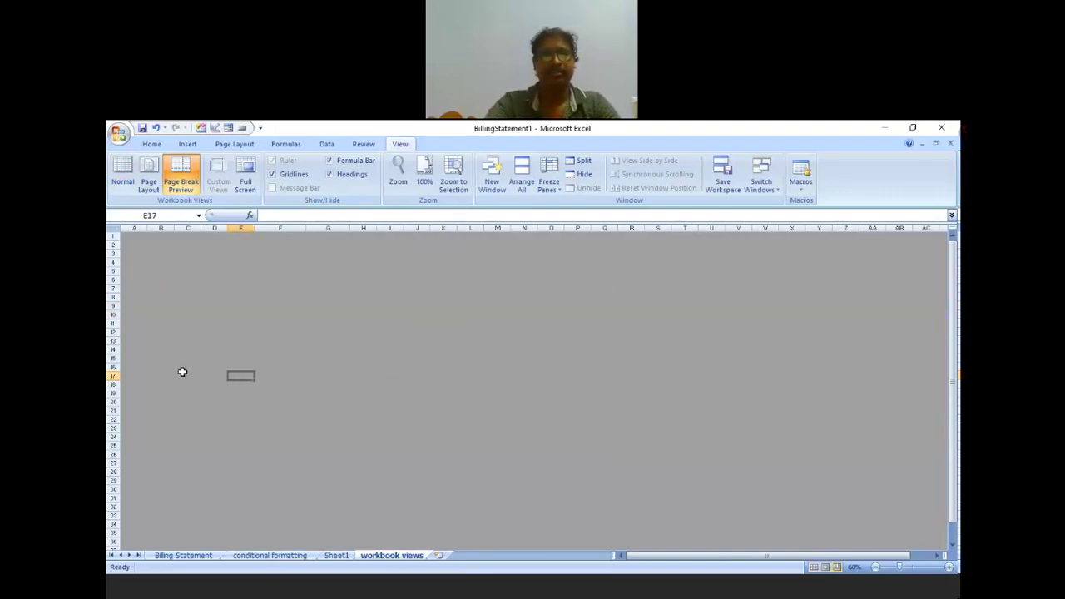
{"action": "left_click", "coordinate": [160, 275]}
{"action": "left_click", "coordinate": [366, 344]}
{"action": "left_click", "coordinate": [259, 454]}
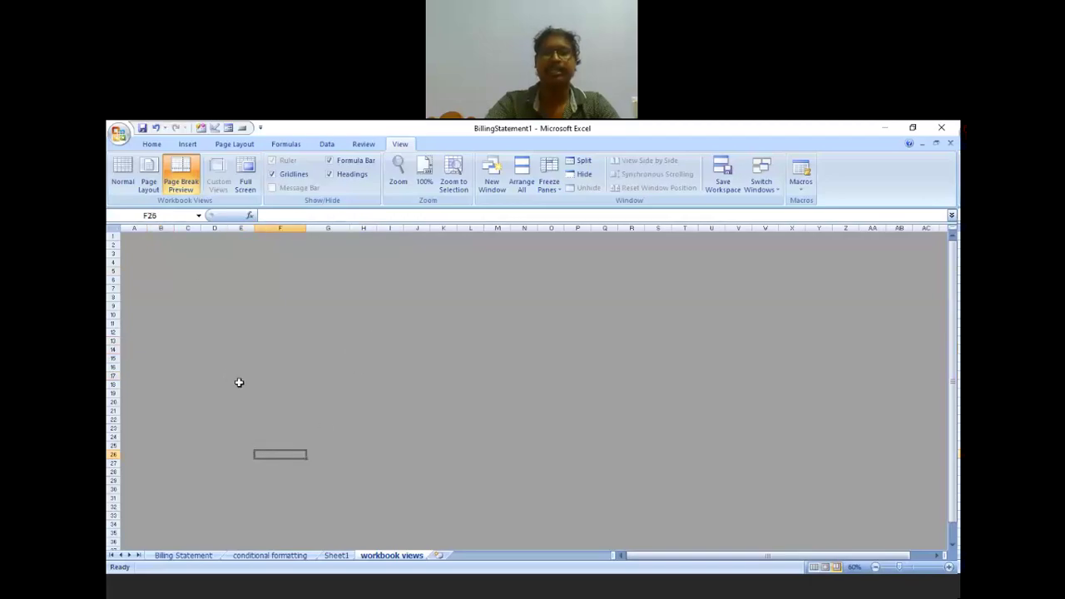
{"action": "left_click", "coordinate": [129, 192]}
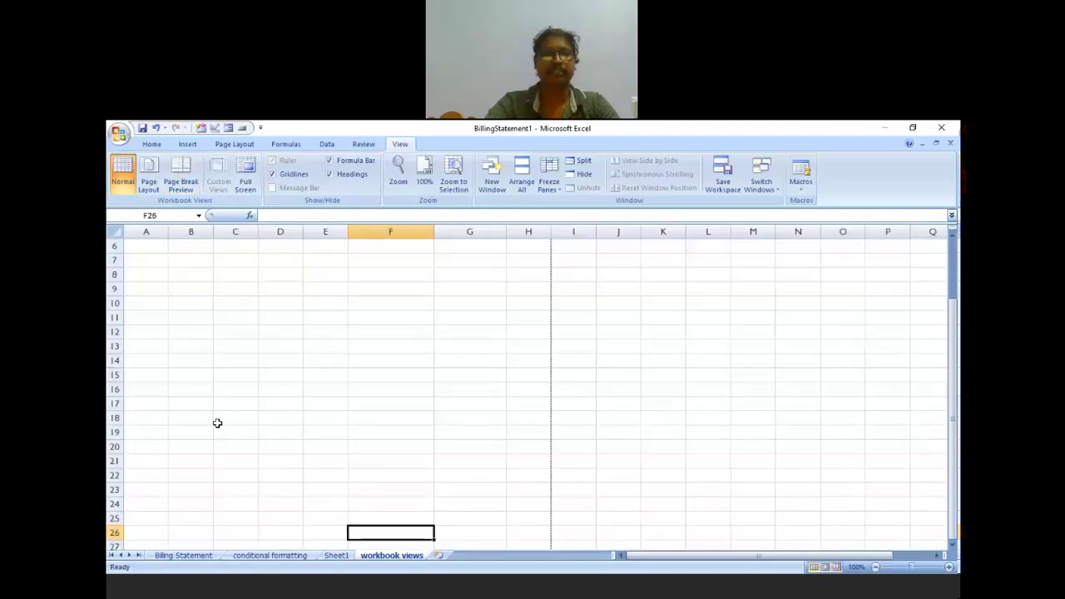
Enter sample text 'fafdaf' in C18 and 'asfasdf' in G19.
{"action": "left_click", "coordinate": [226, 421]}
{"action": "type", "text": "fafdaf"}
{"action": "left_click", "coordinate": [452, 434]}
{"action": "type", "text": "asfasdf"}
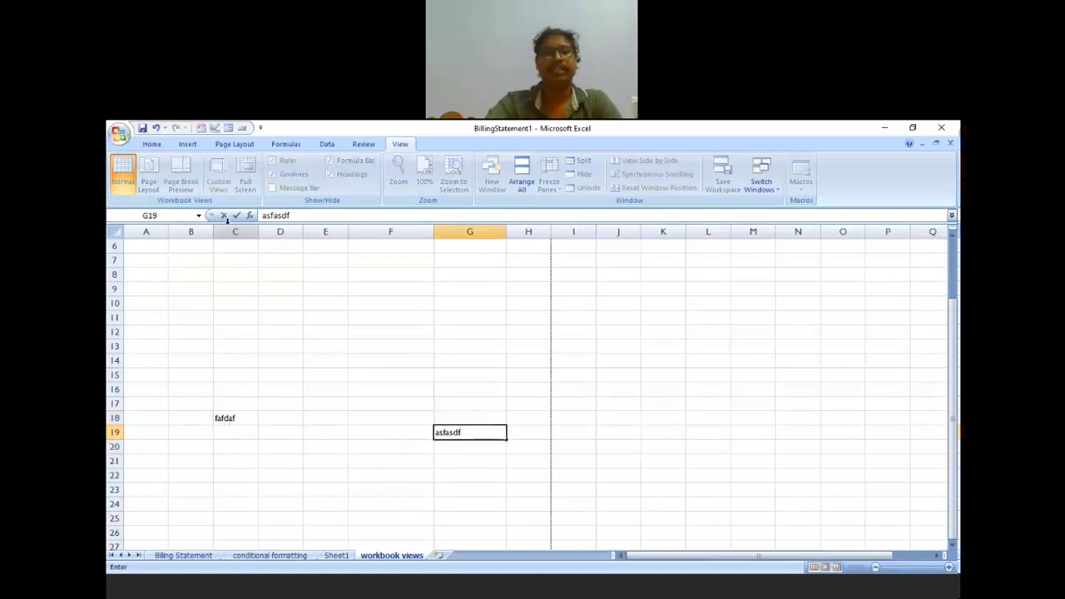
{"action": "left_click", "coordinate": [350, 430]}
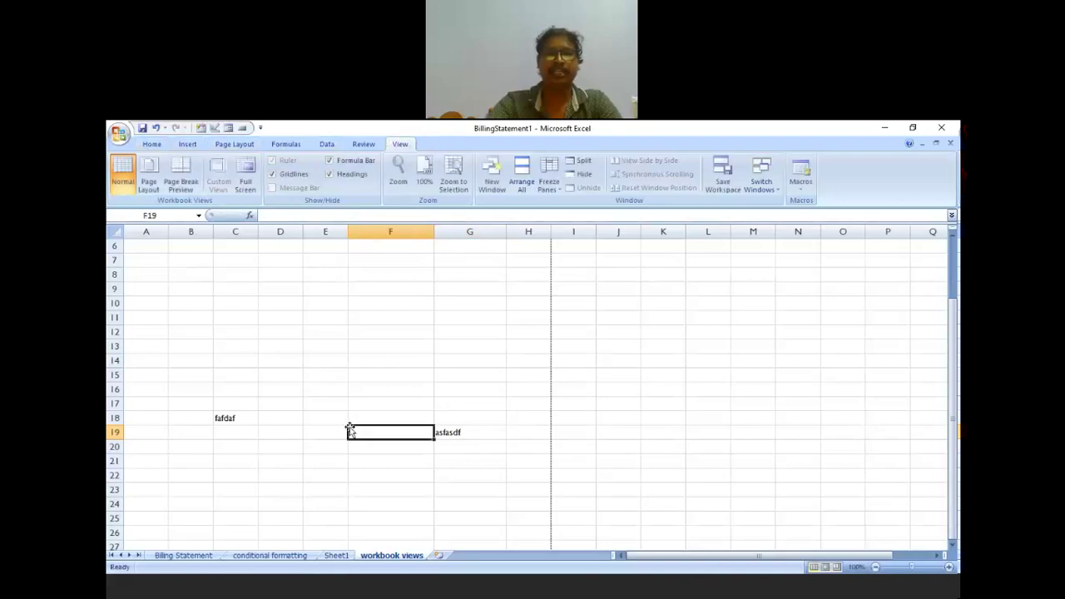
View the sheet in Page Break Preview, delete both sample entries, and return to Normal view.
{"action": "left_click", "coordinate": [182, 182]}
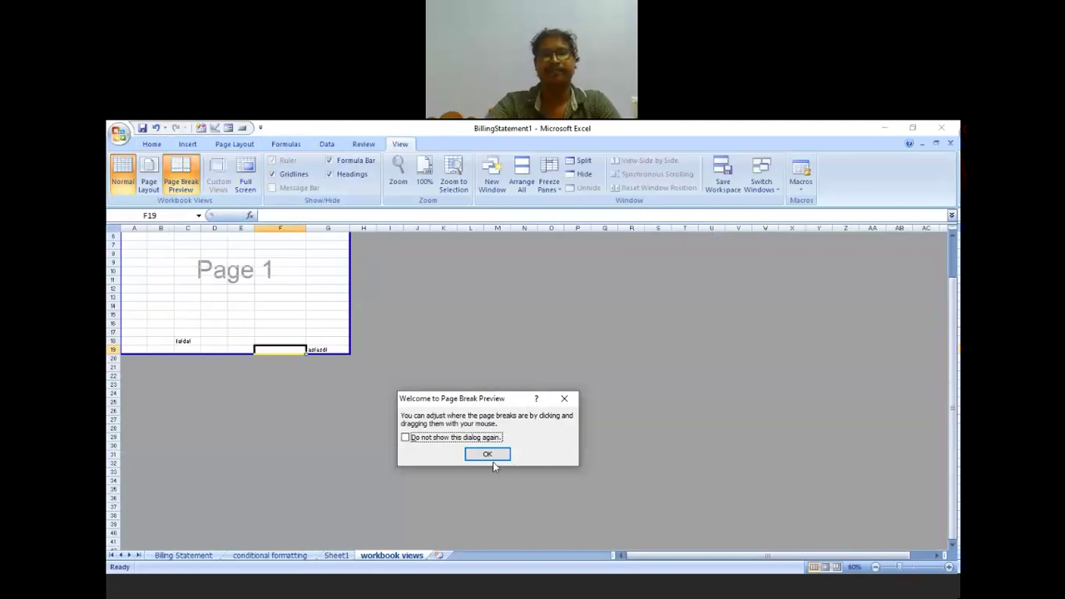
{"action": "left_click", "coordinate": [487, 454]}
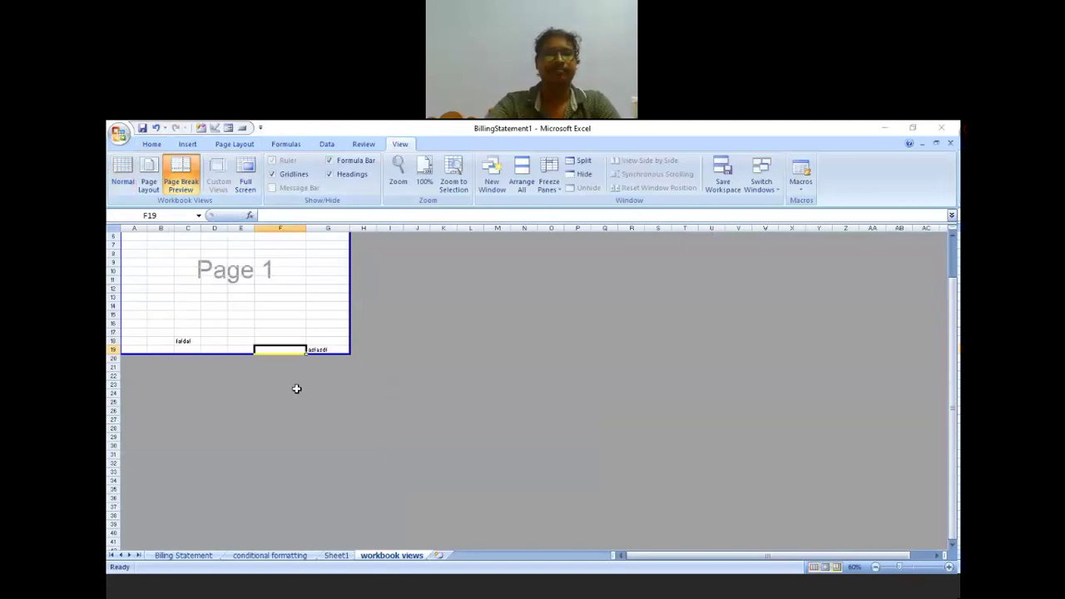
{"action": "left_click", "coordinate": [182, 341]}
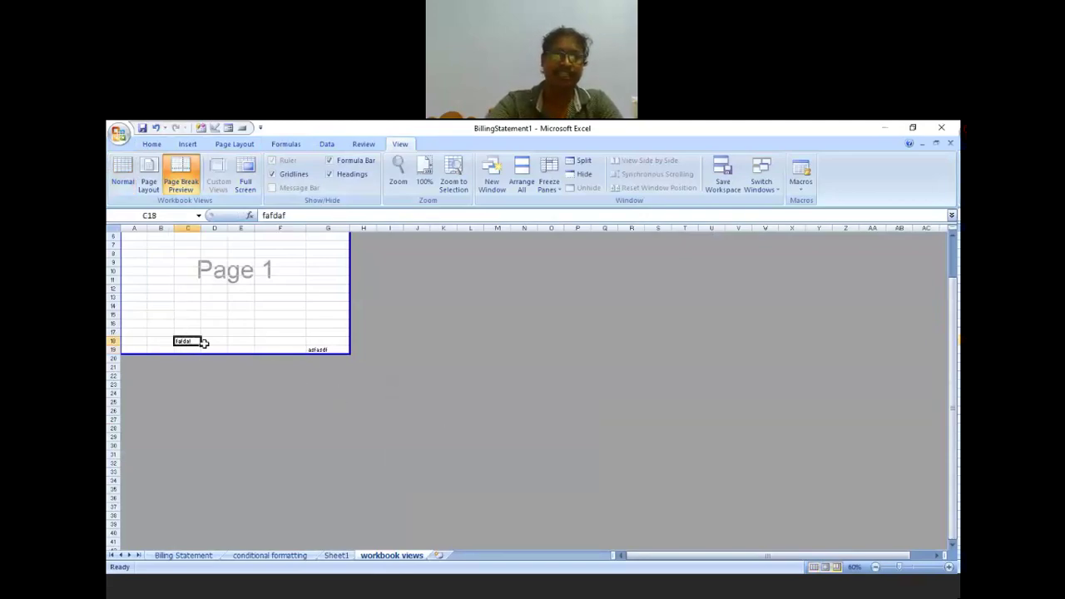
{"action": "left_click", "coordinate": [319, 349]}
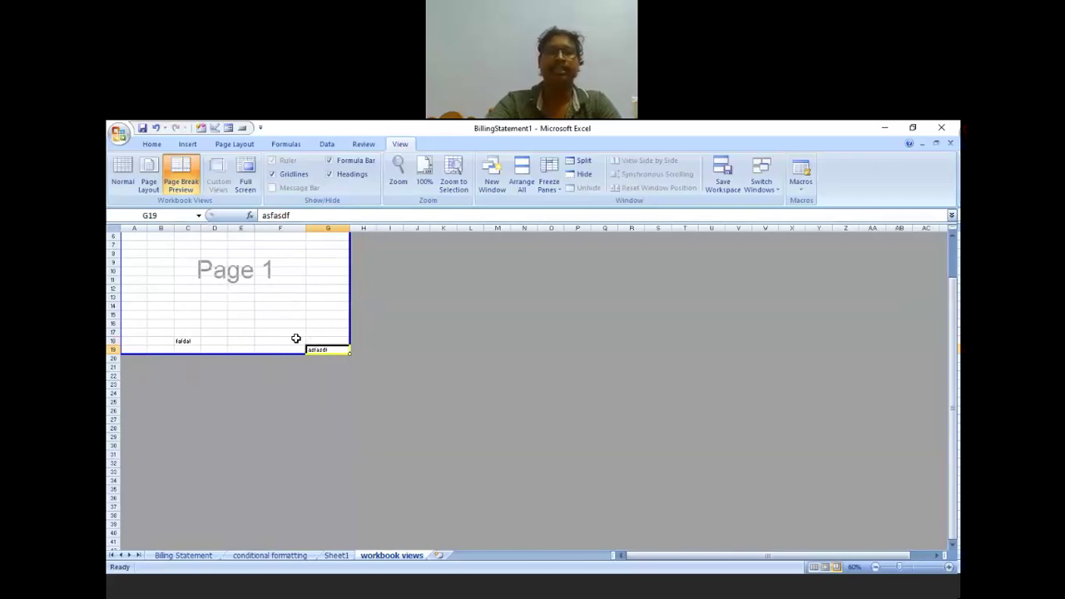
{"action": "left_click", "coordinate": [160, 245]}
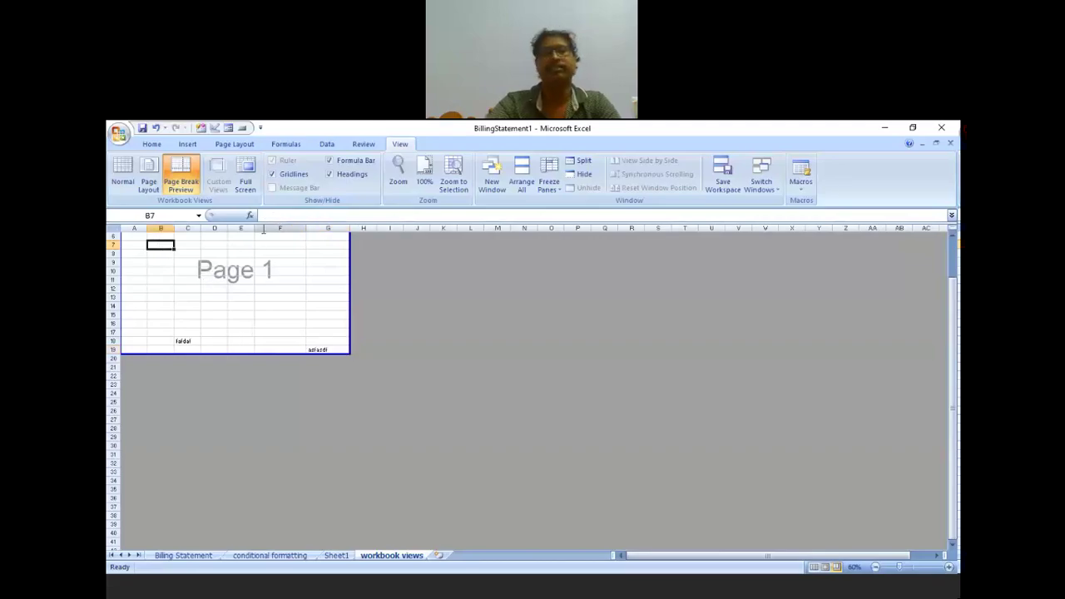
{"action": "left_click", "coordinate": [181, 341]}
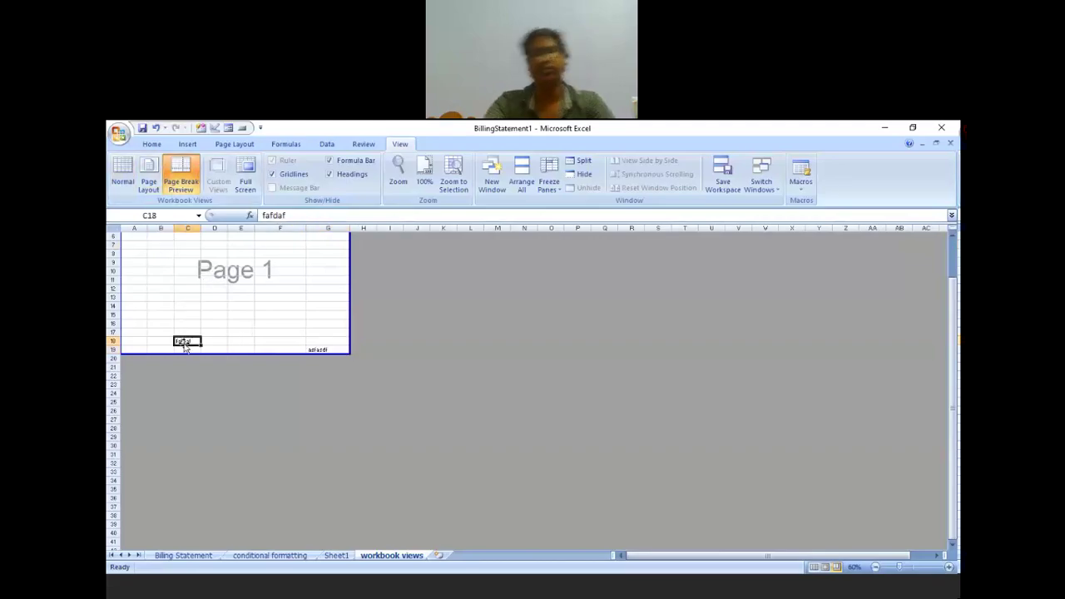
{"action": "left_click", "coordinate": [317, 349]}
{"action": "key", "text": "Delete"}
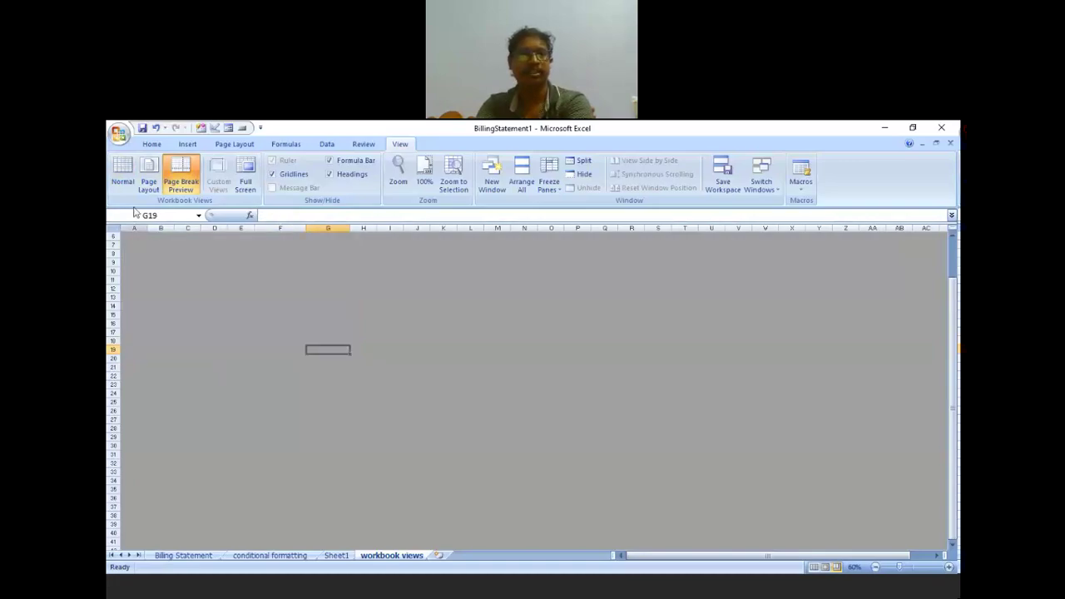
{"action": "left_click", "coordinate": [122, 175]}
Enter 'uig' in C9, preview the page breaks, and go back to Normal view.
{"action": "left_click", "coordinate": [252, 290]}
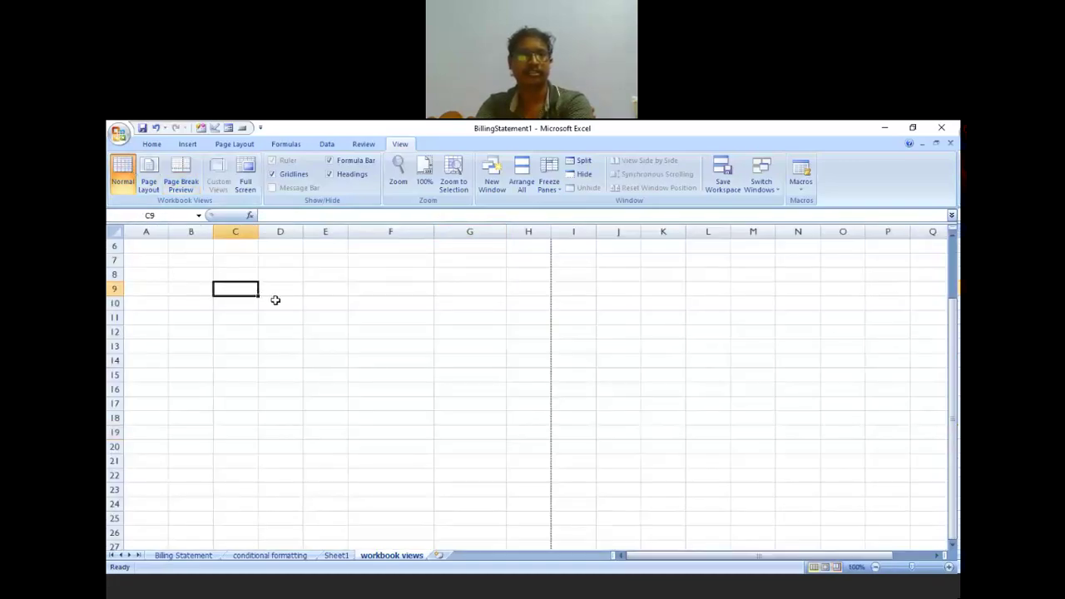
{"action": "type", "text": "uig"}
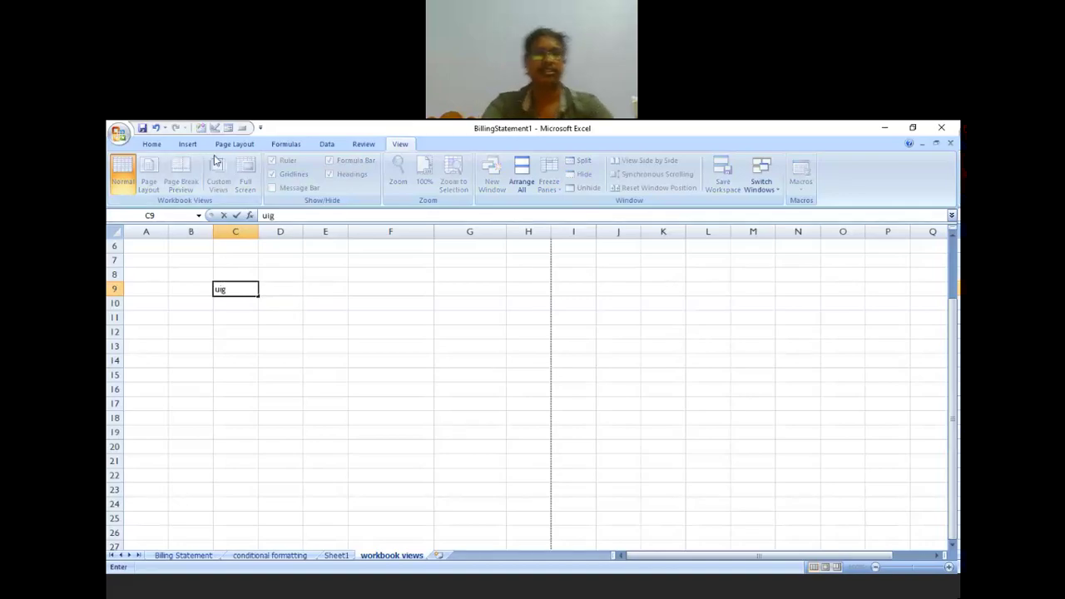
{"action": "left_click", "coordinate": [399, 383]}
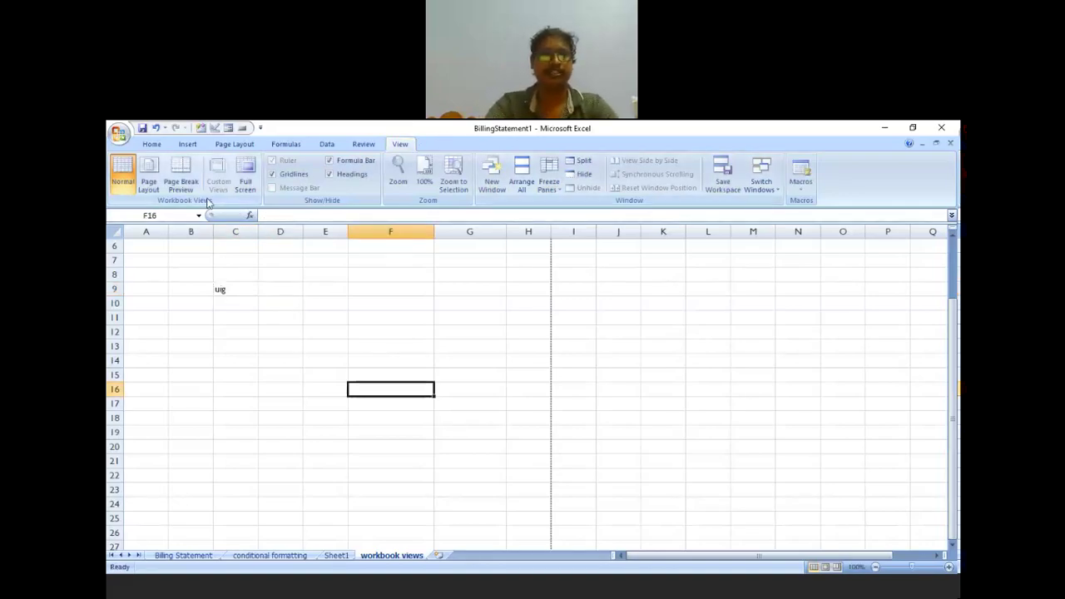
{"action": "left_click", "coordinate": [191, 176]}
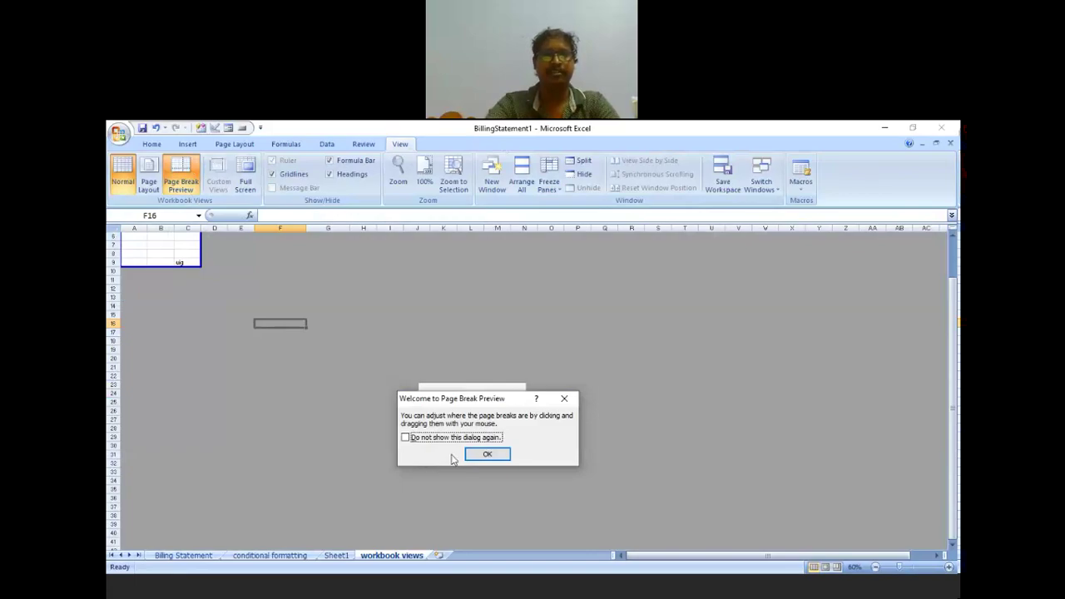
{"action": "left_click", "coordinate": [483, 454]}
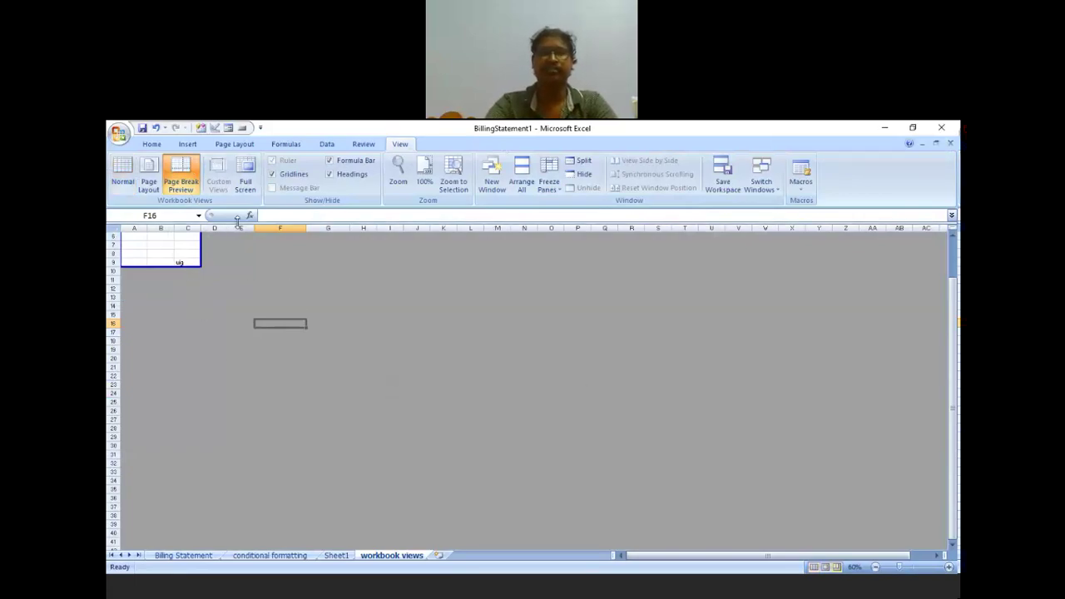
{"action": "left_click", "coordinate": [125, 181]}
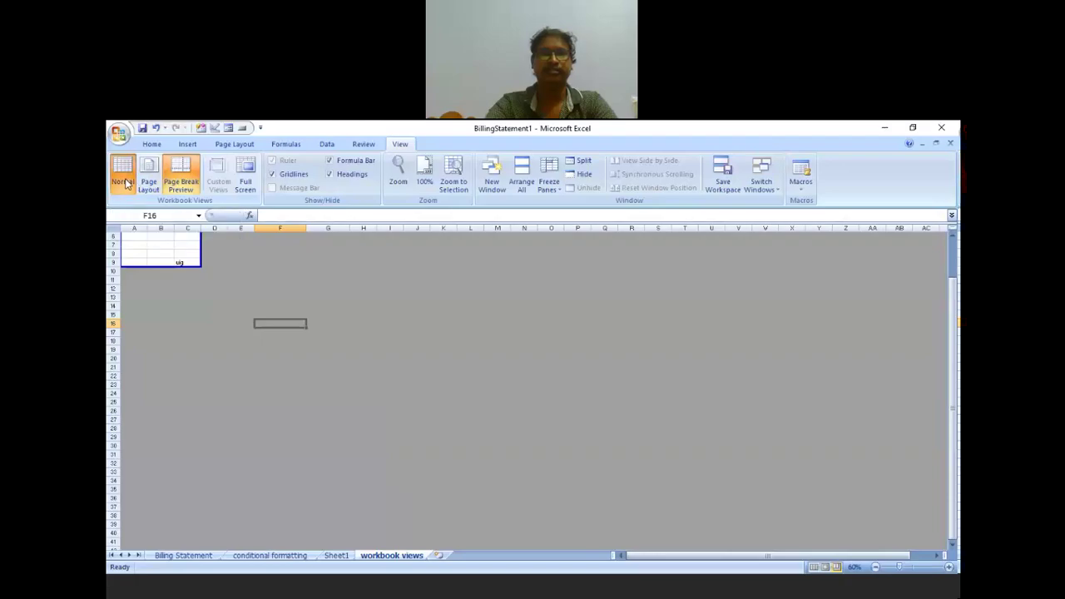
Enter 'sfdf' in J23 and show the sheet in Page Break Preview.
{"action": "left_click", "coordinate": [618, 431]}
{"action": "left_click", "coordinate": [611, 487]}
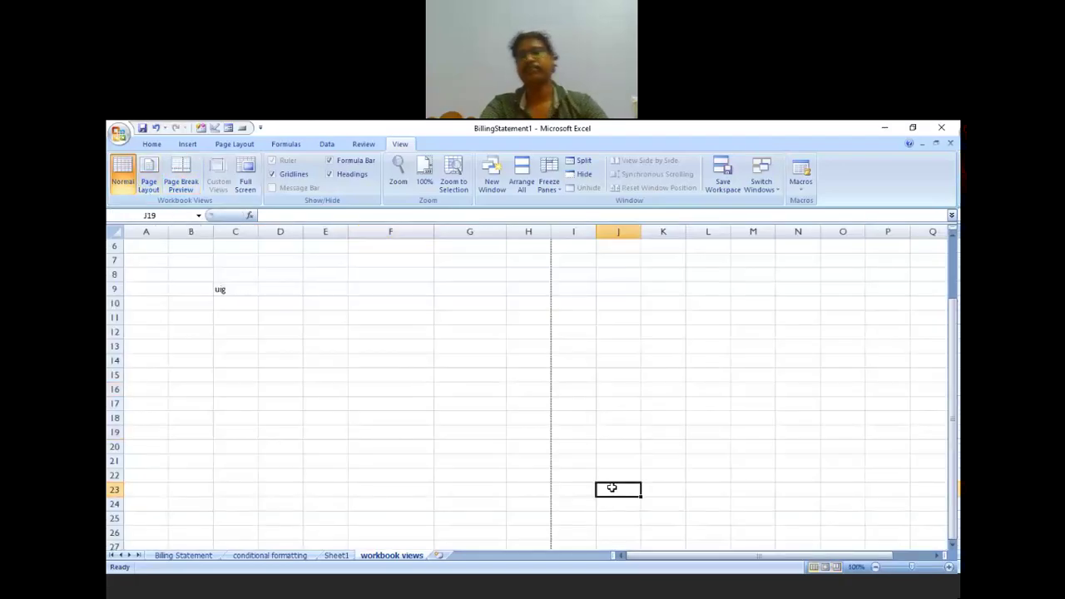
{"action": "type", "text": "sfdf"}
{"action": "left_click", "coordinate": [525, 479]}
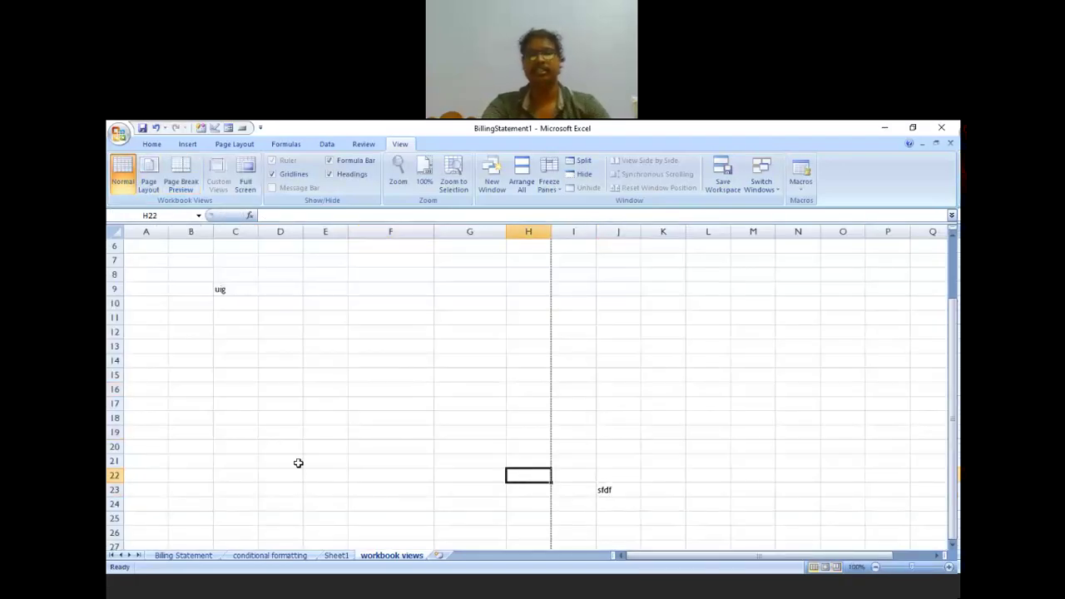
{"action": "left_click", "coordinate": [178, 176]}
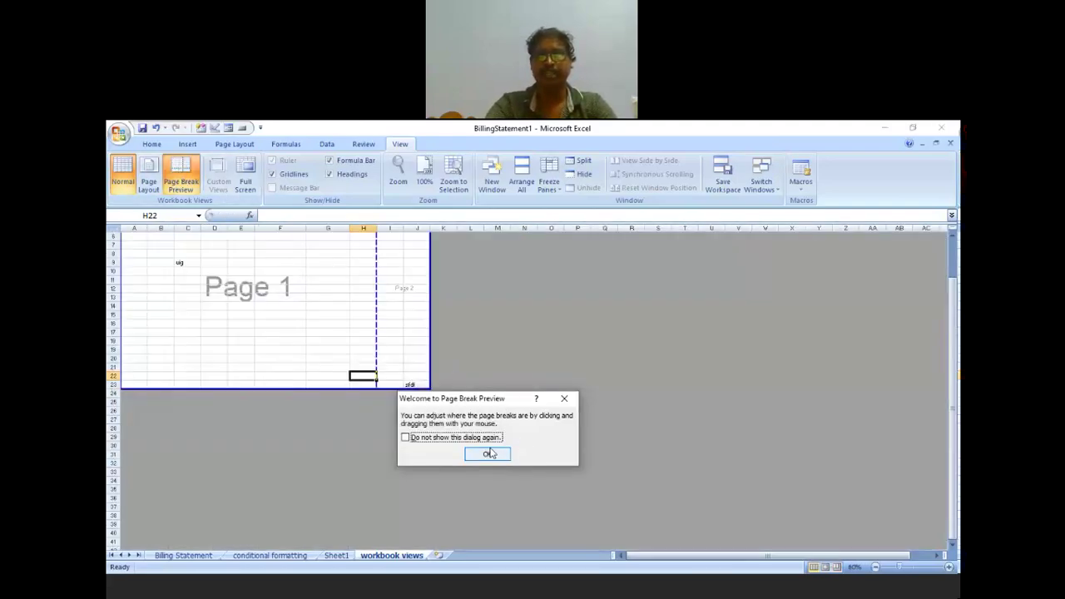
{"action": "left_click", "coordinate": [490, 453]}
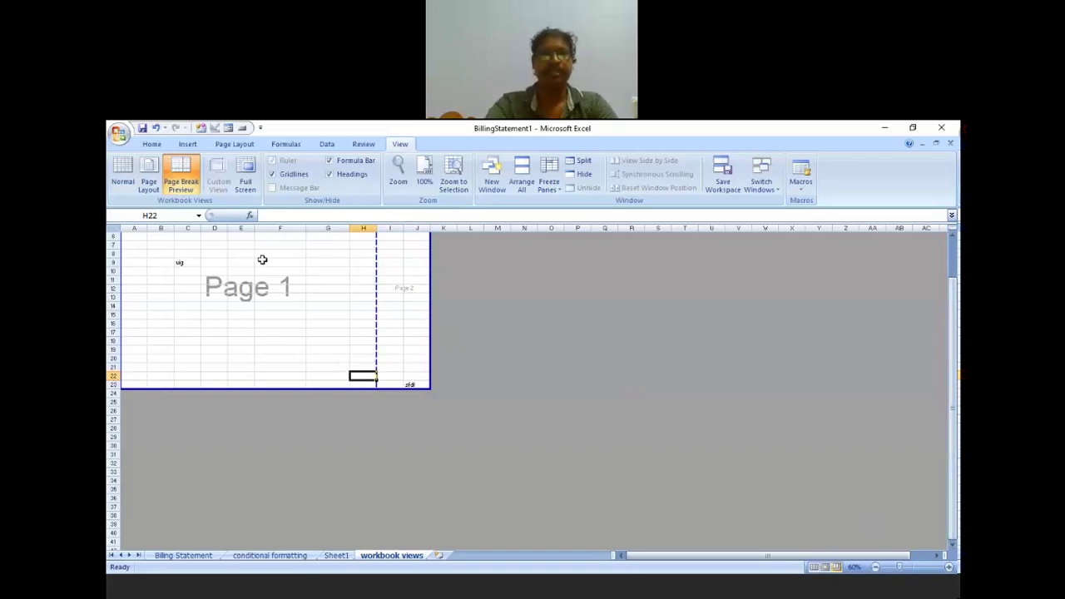
Toggle between Normal and Page Break Preview, end in Normal, then switch to Full Screen.
{"action": "left_click", "coordinate": [280, 289]}
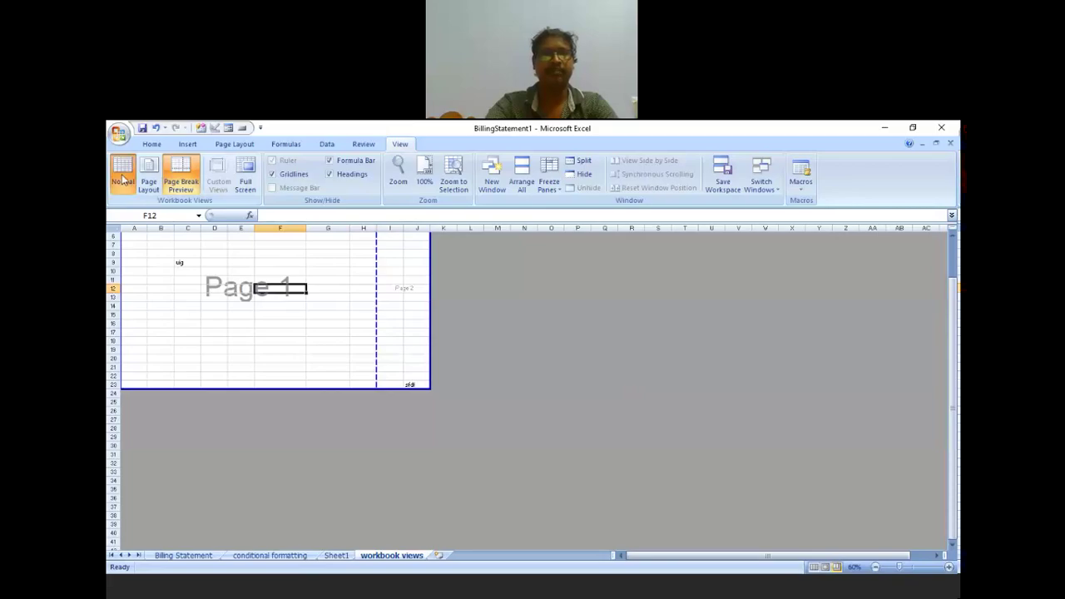
{"action": "left_click", "coordinate": [123, 175]}
{"action": "left_click", "coordinate": [183, 180]}
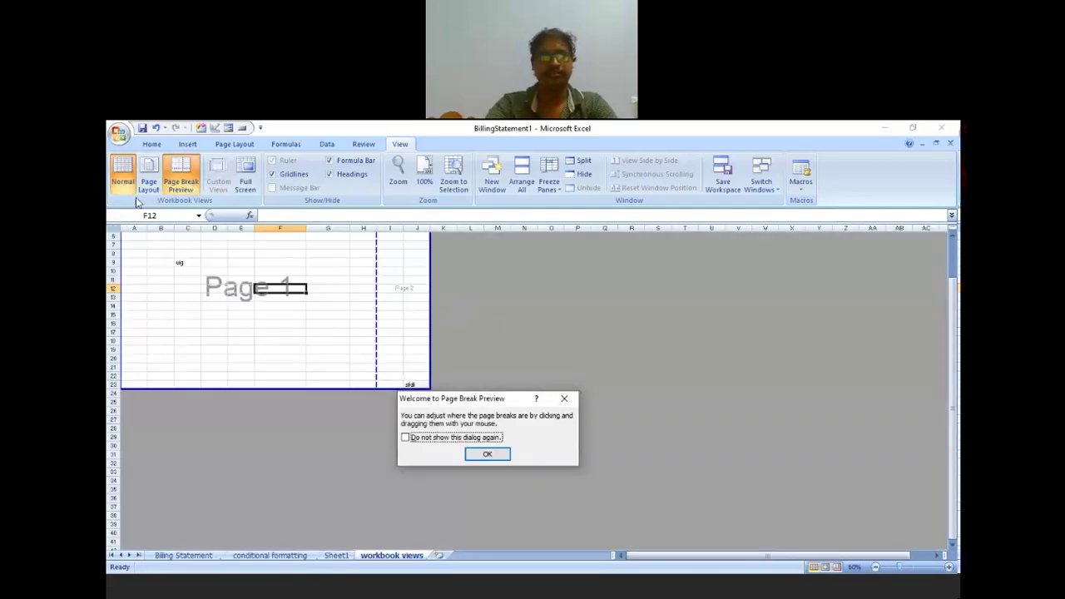
{"action": "left_click", "coordinate": [499, 453]}
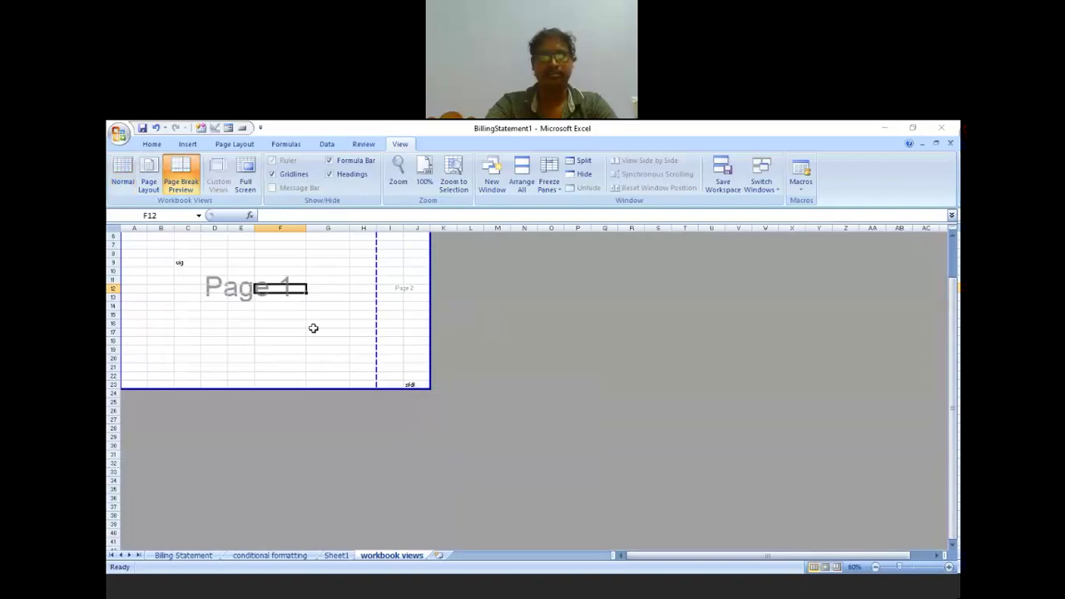
{"action": "left_click", "coordinate": [127, 181]}
{"action": "left_click", "coordinate": [406, 430]}
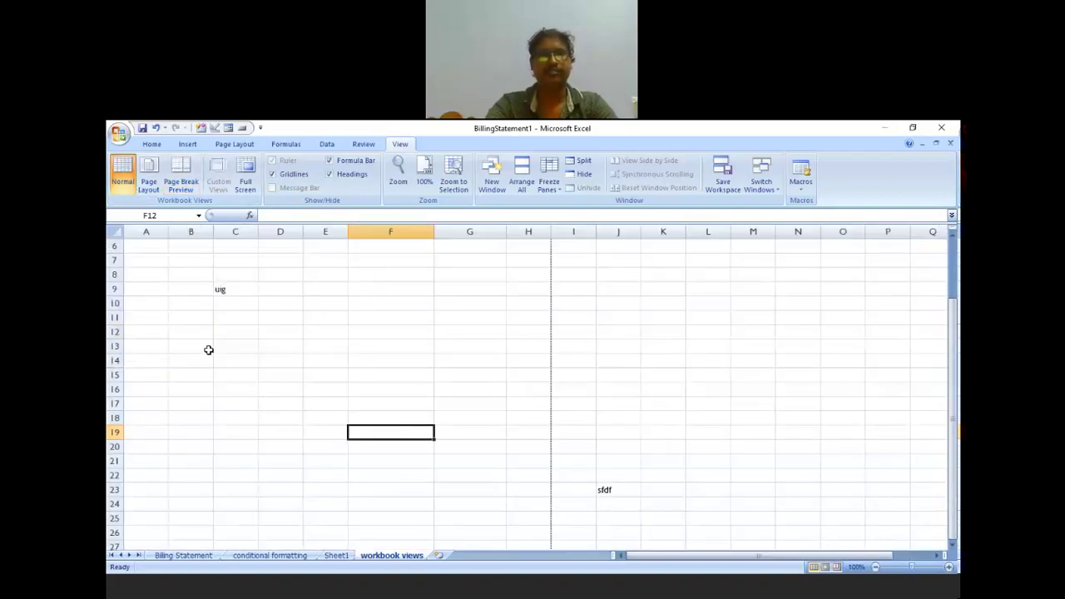
{"action": "left_click", "coordinate": [242, 328]}
{"action": "left_click", "coordinate": [261, 273]}
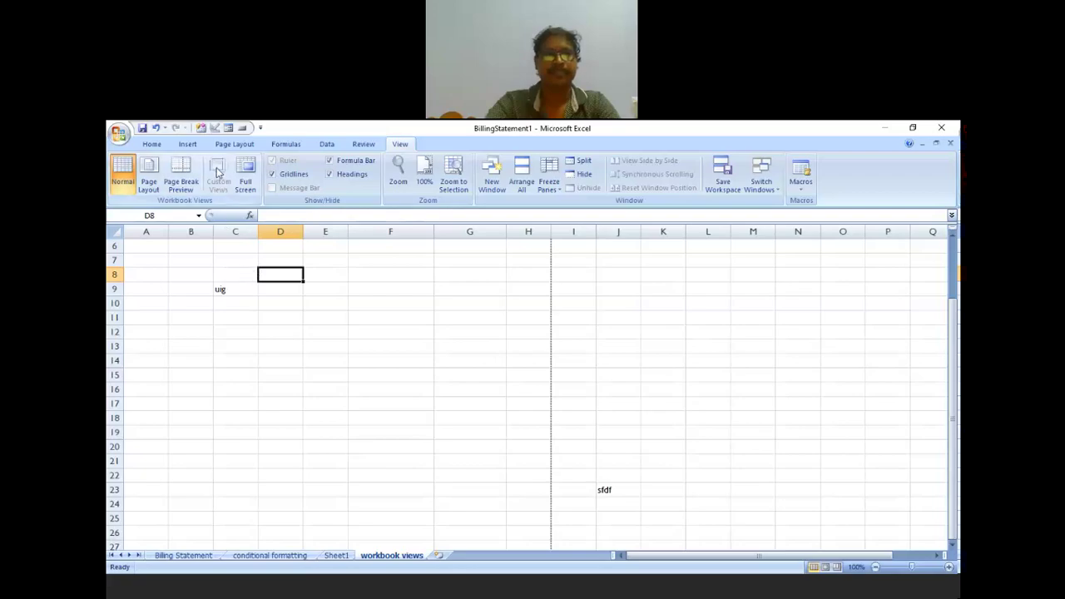
{"action": "left_click", "coordinate": [351, 386]}
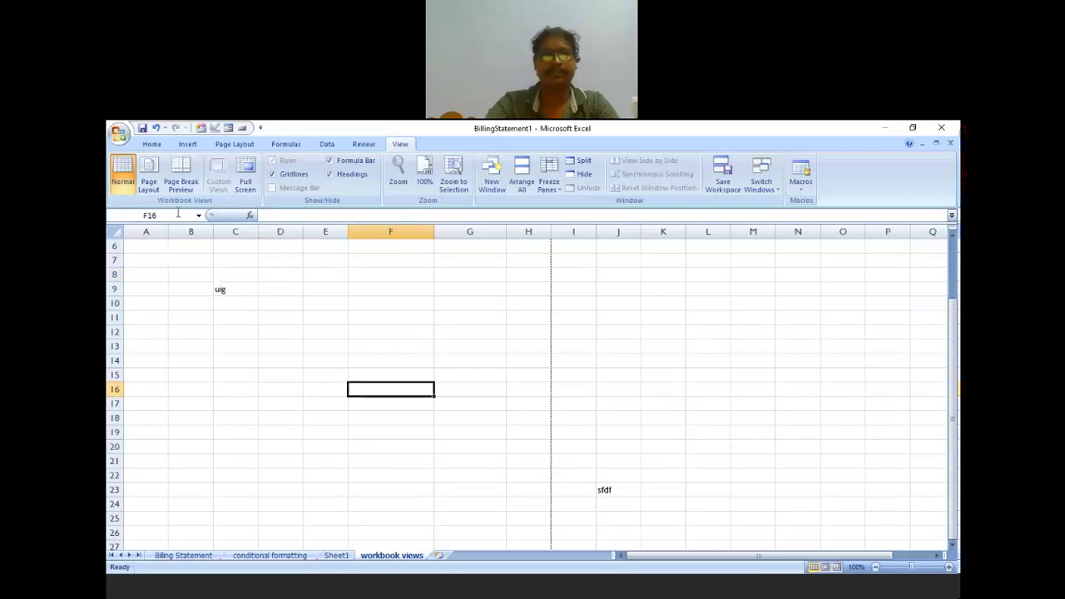
{"action": "left_click", "coordinate": [249, 175]}
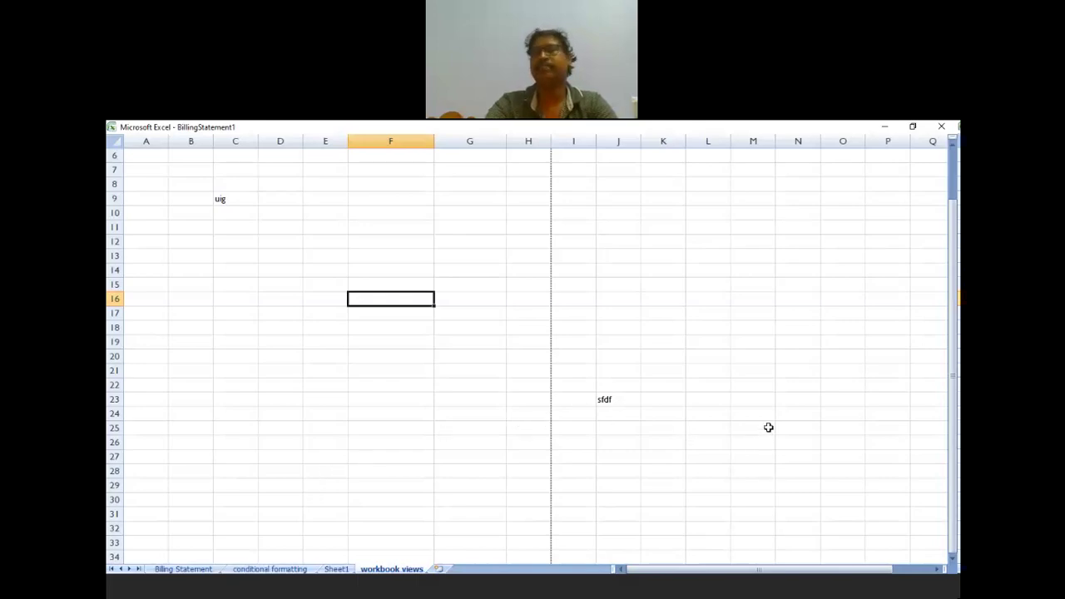
Select all cells and open context menus on J9 and O7 while in Full Screen.
{"action": "left_click", "coordinate": [114, 141]}
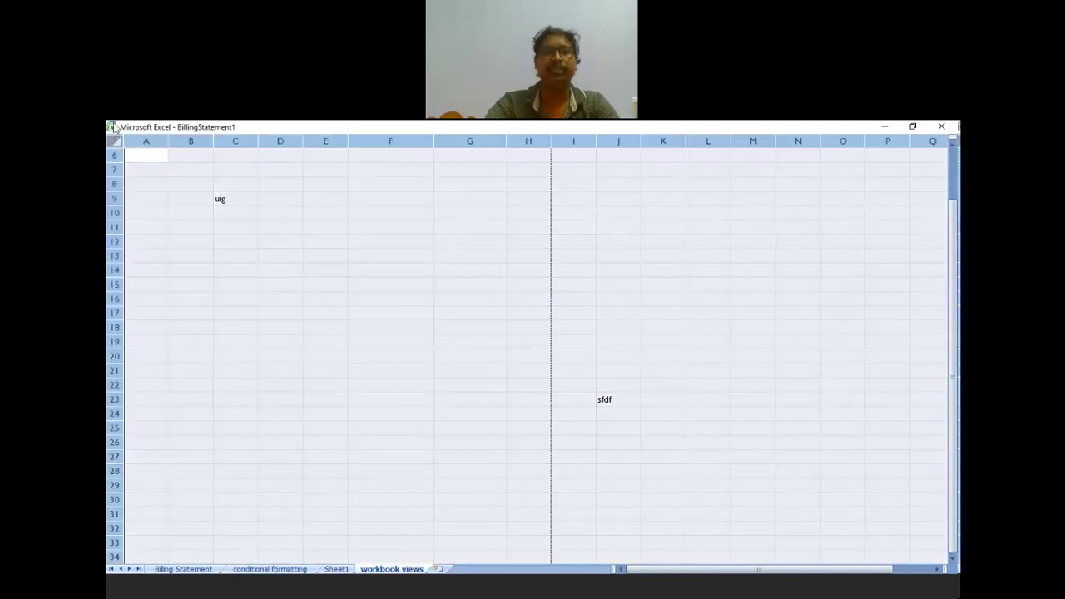
{"action": "left_click", "coordinate": [114, 128]}
{"action": "left_click", "coordinate": [379, 412]}
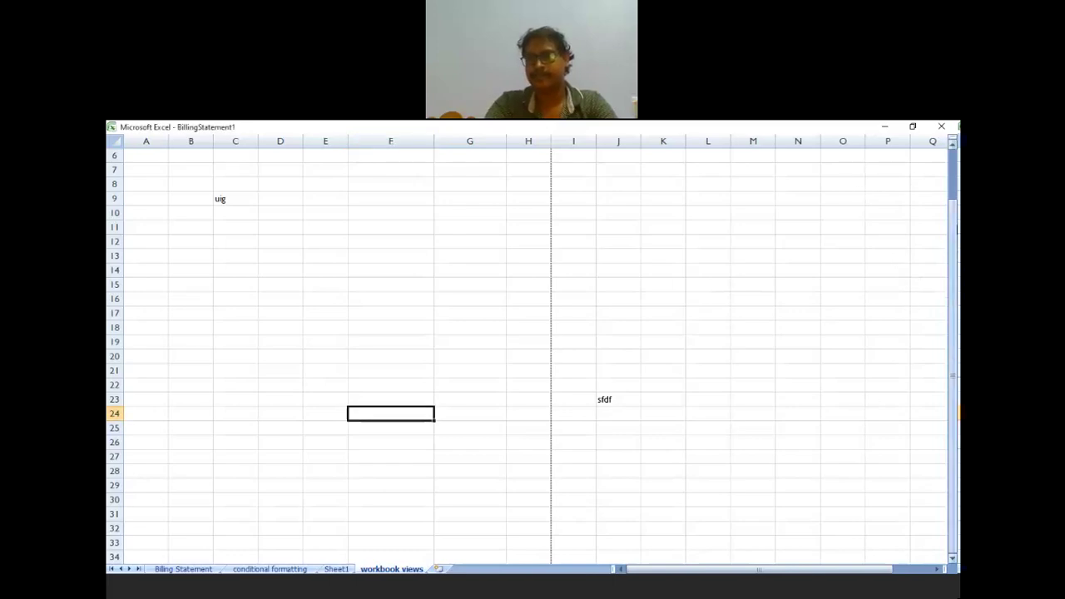
{"action": "left_click_drag", "start_coordinate": [952, 256], "coordinate": [952, 227]}
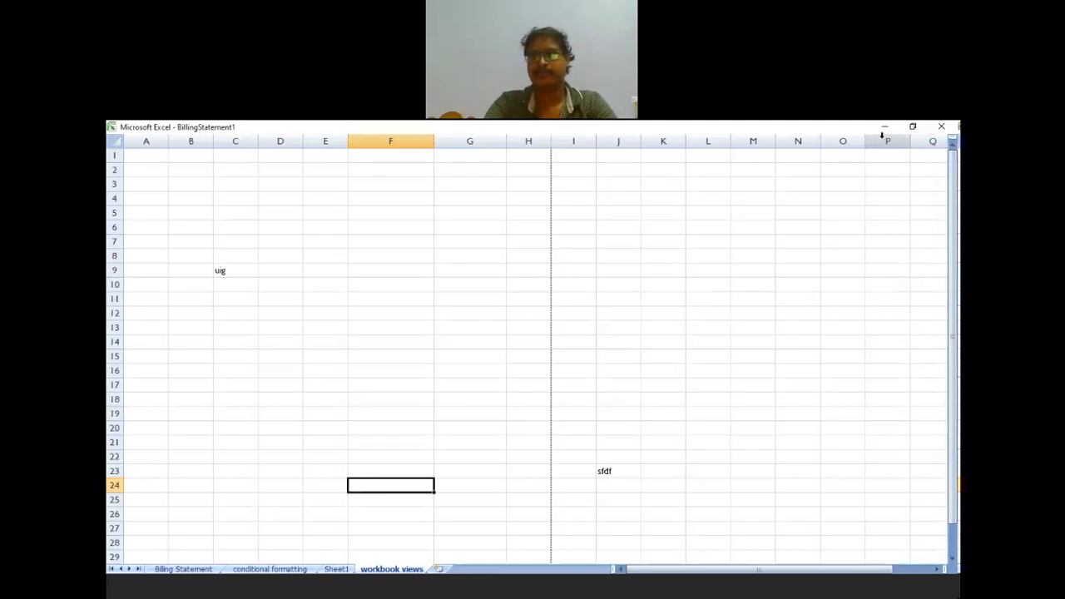
{"action": "left_click", "coordinate": [600, 271]}
{"action": "right_click", "coordinate": [600, 271]}
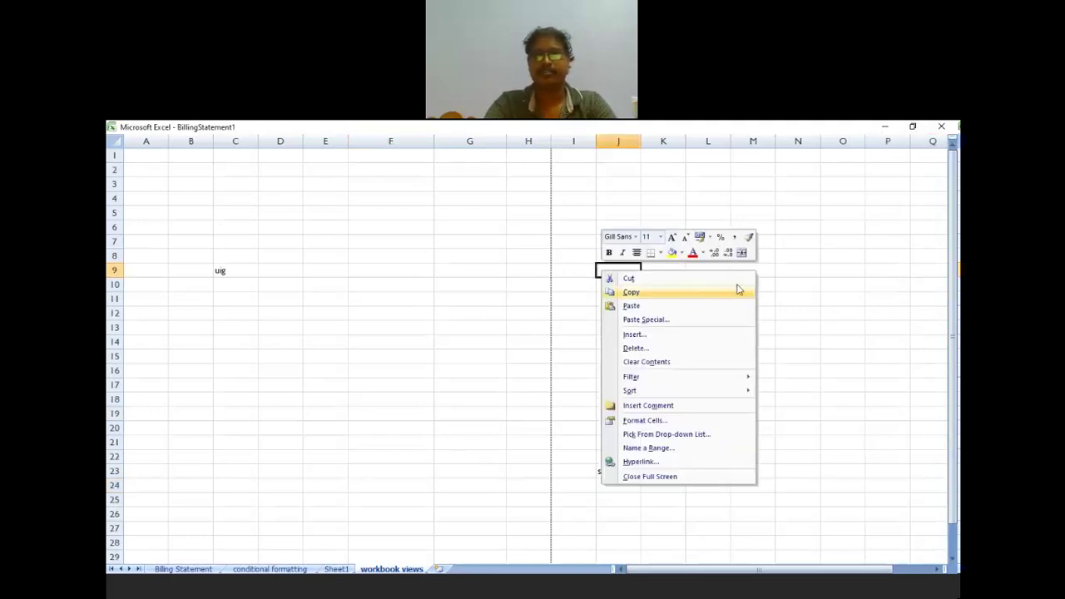
{"action": "right_click", "coordinate": [826, 242]}
Leave Full Screen by choosing Restore from the window's system menu.
{"action": "left_click", "coordinate": [112, 129]}
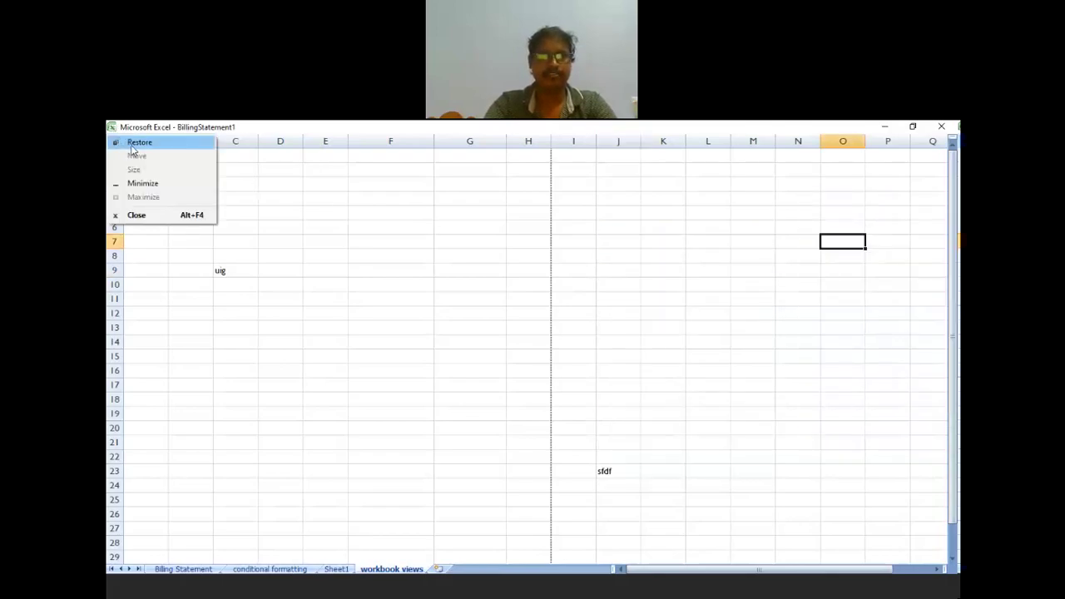
{"action": "left_click", "coordinate": [114, 130]}
{"action": "left_click", "coordinate": [114, 129]}
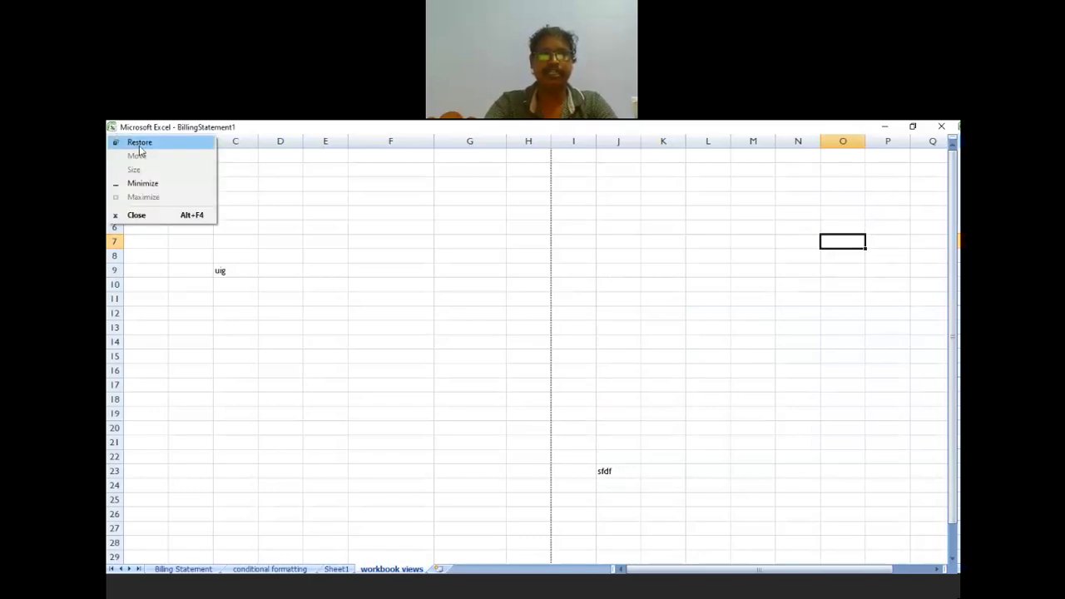
{"action": "left_click", "coordinate": [139, 146]}
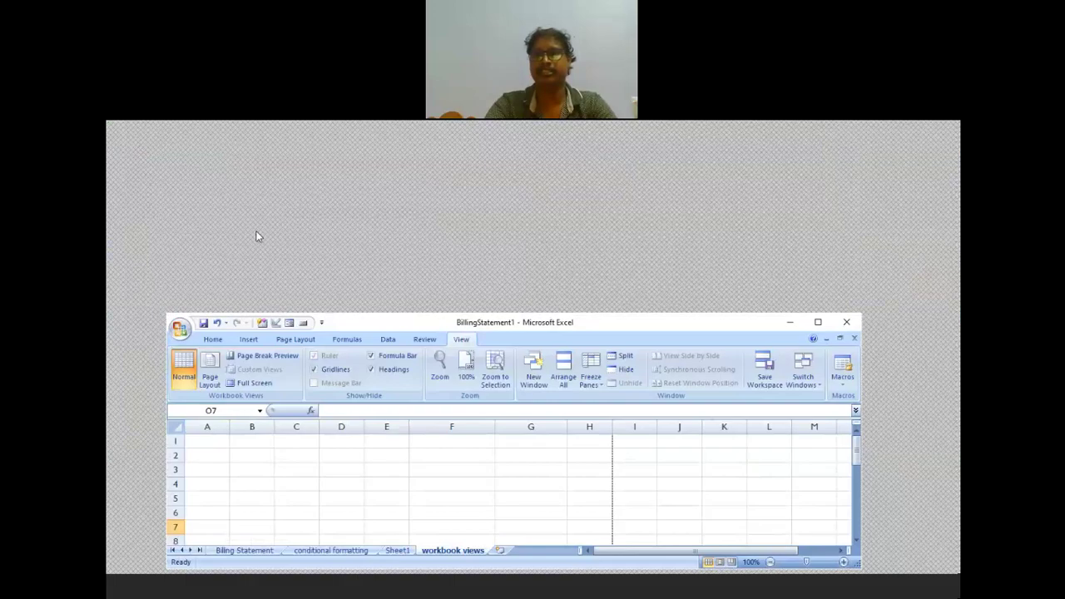
Maximize Excel, try Full Screen once more, then restore and maximize the window.
{"action": "key", "text": "super+Up"}
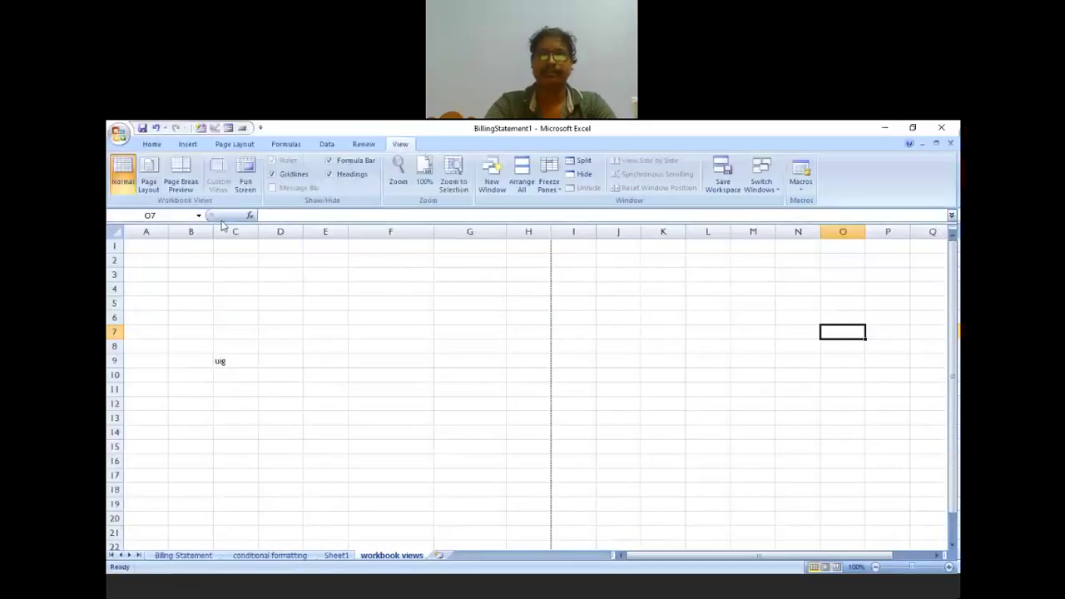
{"action": "left_click", "coordinate": [248, 177]}
{"action": "left_click", "coordinate": [111, 129]}
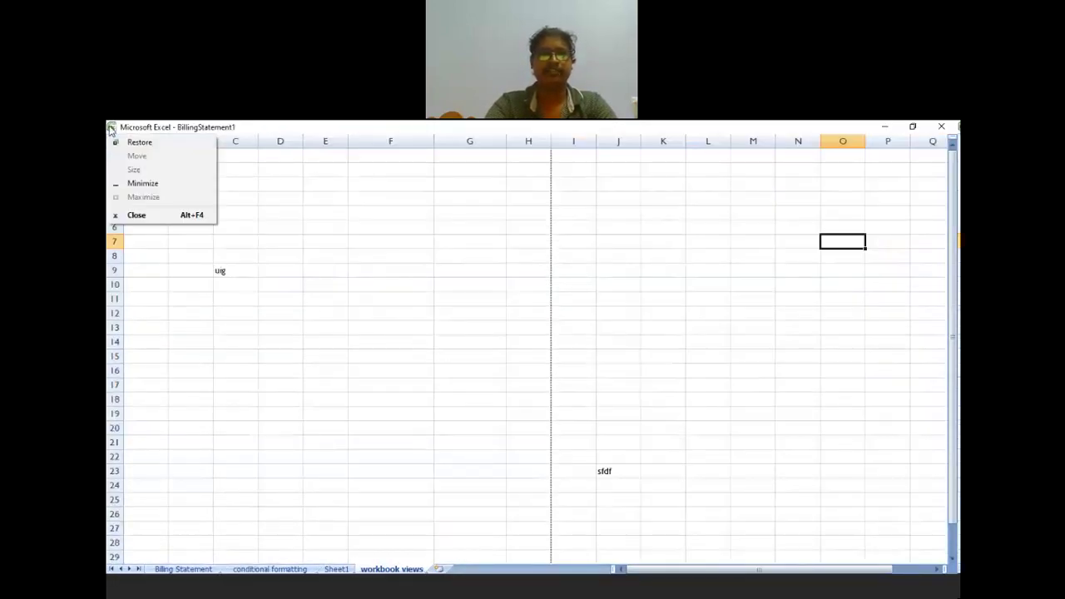
{"action": "left_click", "coordinate": [138, 142]}
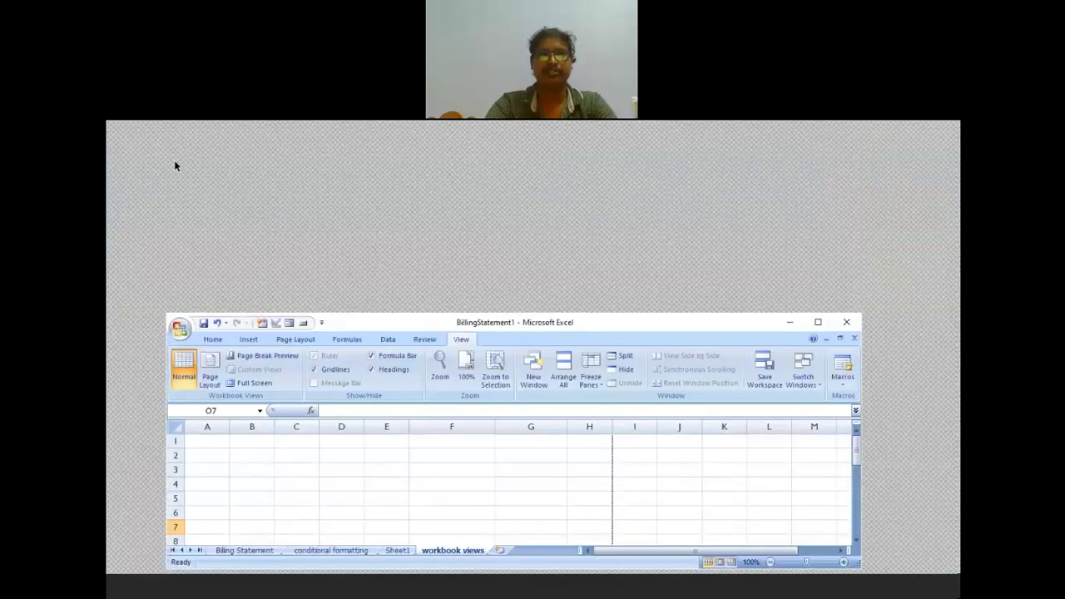
{"action": "left_click", "coordinate": [817, 323]}
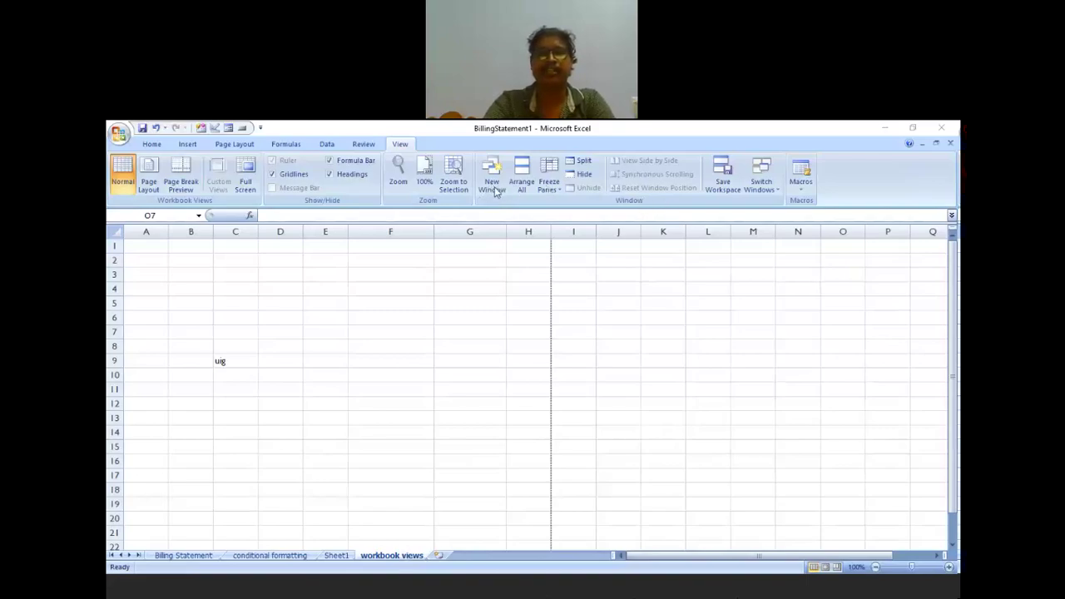
Open windows BillingStatement1:2 and :3 and show the Billing Statement sheet in the third.
{"action": "left_click", "coordinate": [492, 171]}
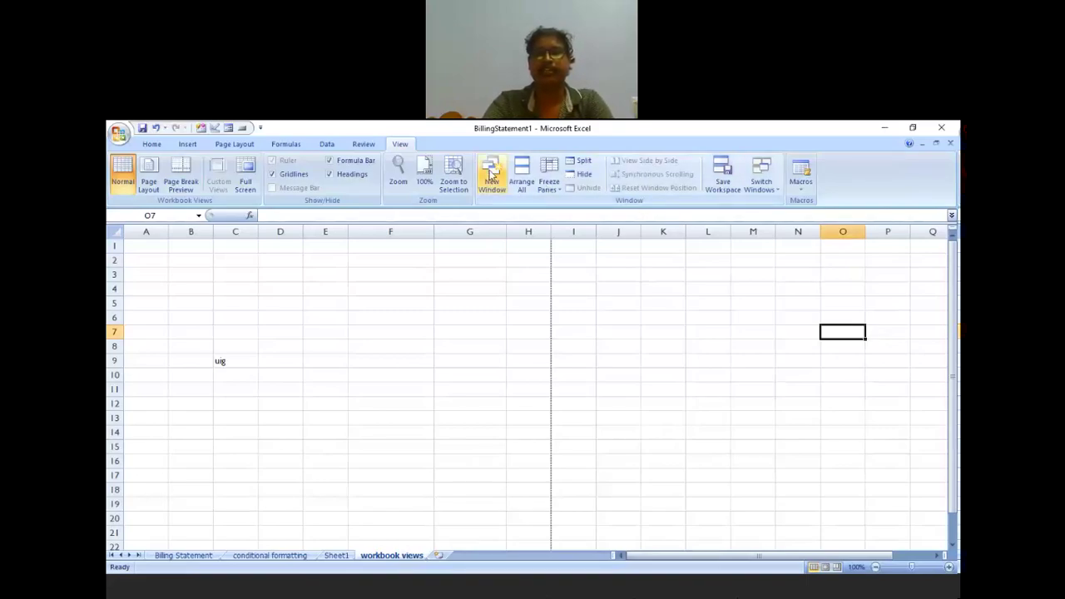
{"action": "left_click", "coordinate": [494, 179]}
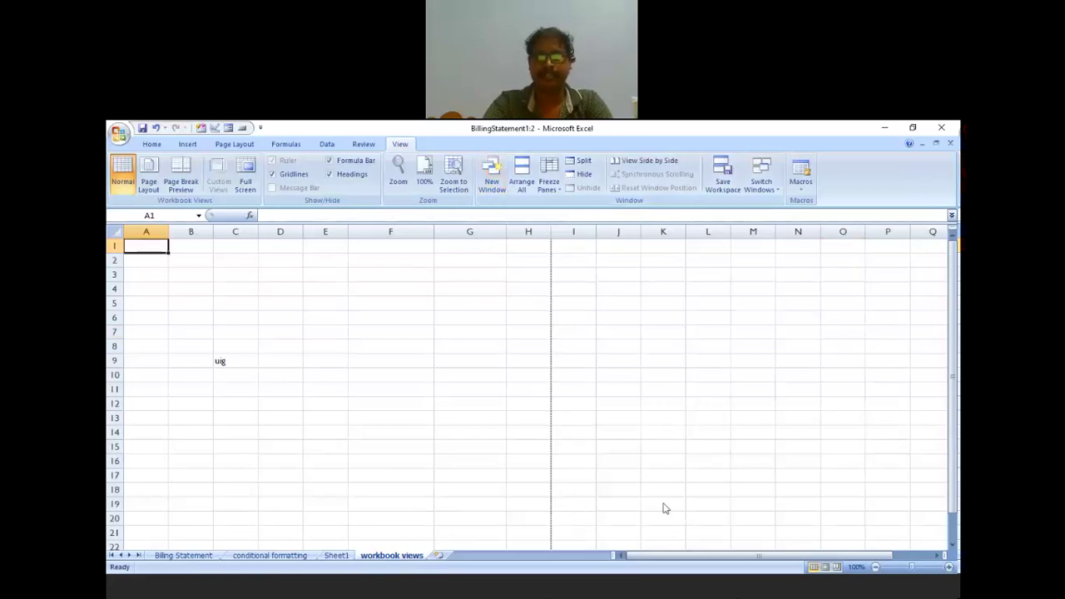
{"action": "key", "text": "ctrl+F6"}
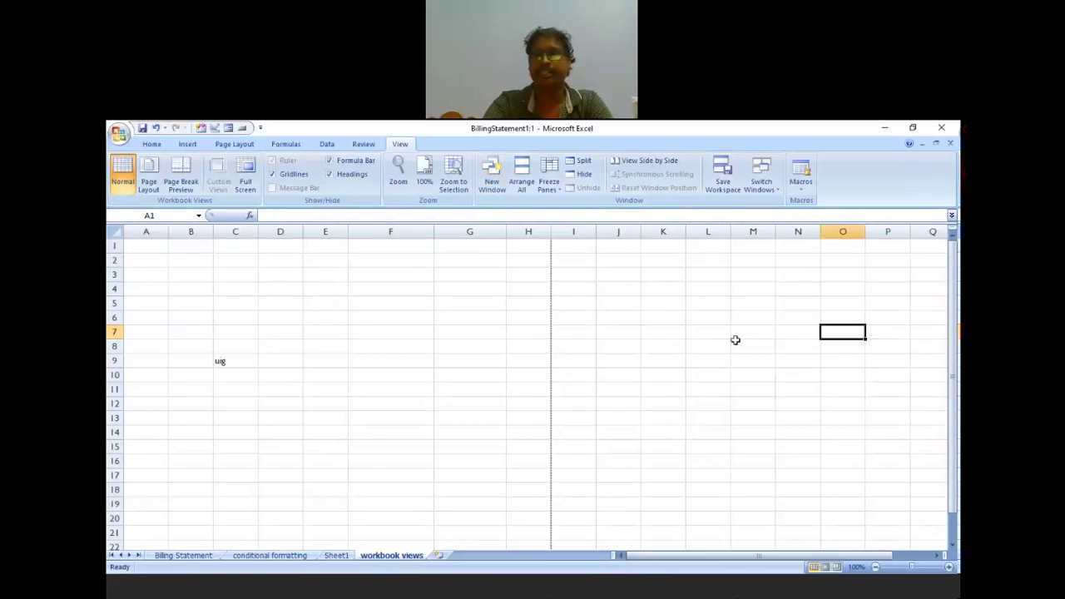
{"action": "left_click", "coordinate": [646, 596]}
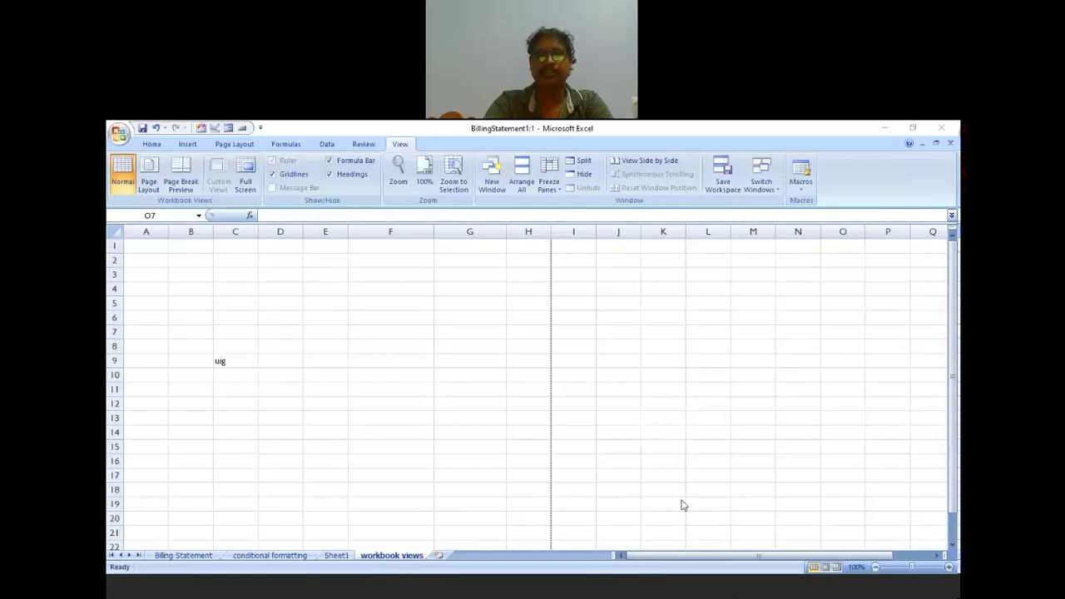
{"action": "key", "text": "alt+Tab"}
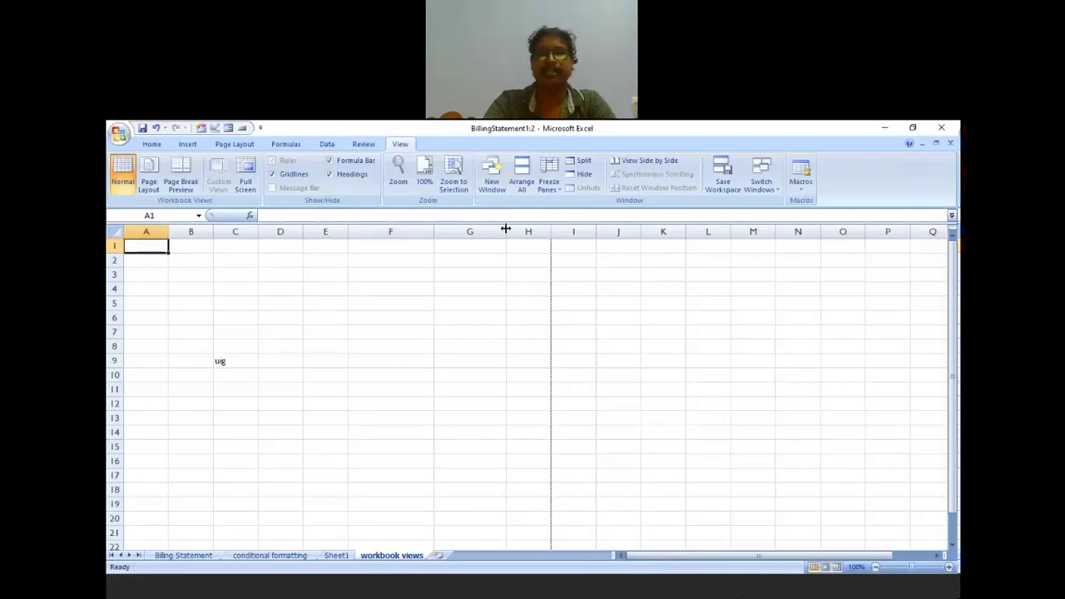
{"action": "left_click", "coordinate": [491, 174]}
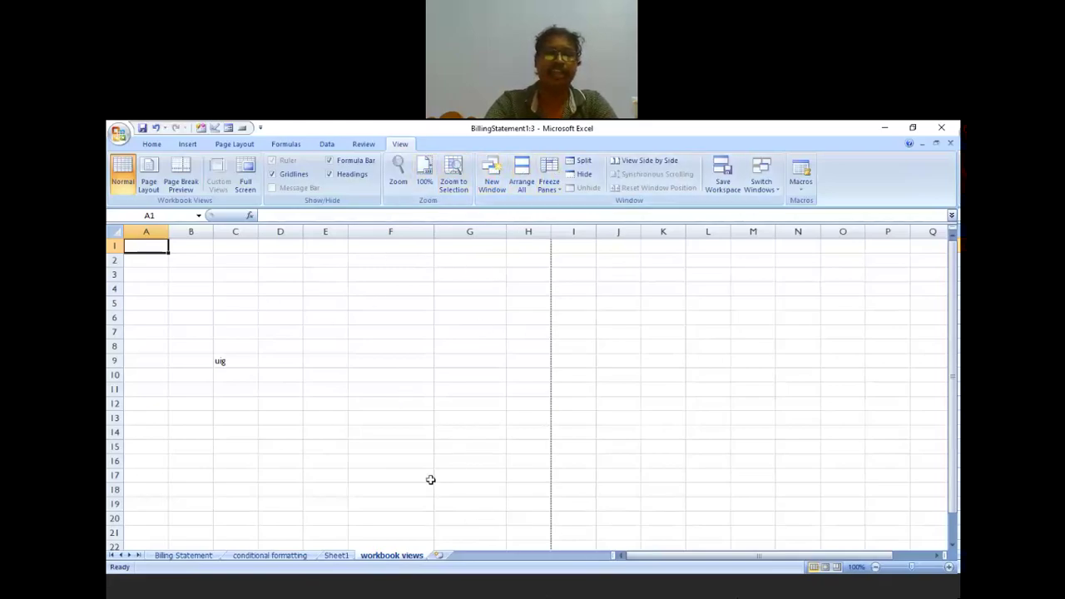
{"action": "left_click", "coordinate": [204, 556]}
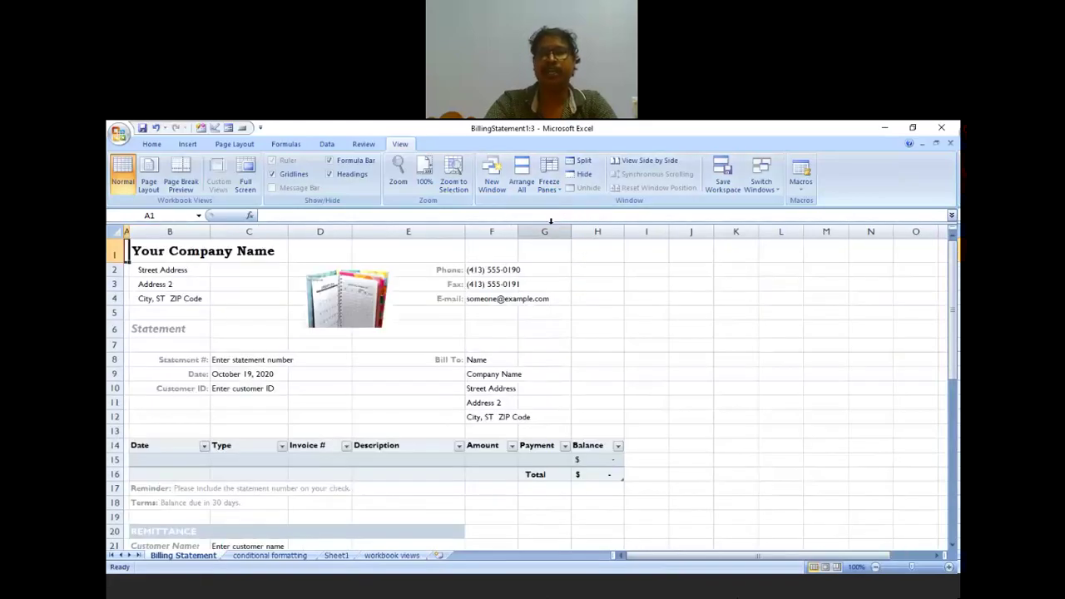
Arrange all three workbook windows as Tiled and activate BillingStatement1:1.
{"action": "left_click", "coordinate": [528, 176]}
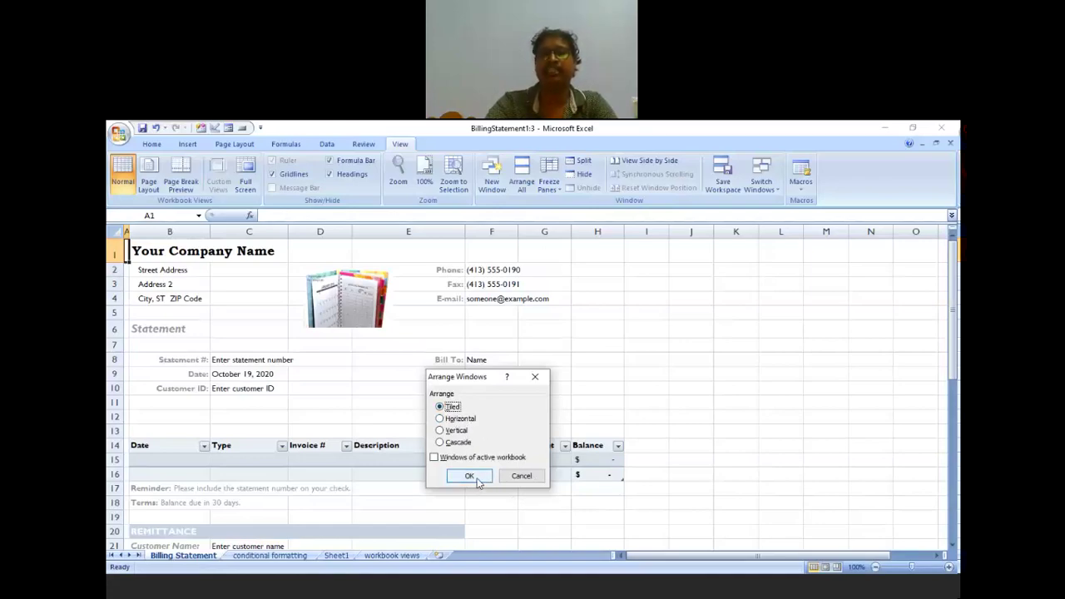
{"action": "left_click", "coordinate": [469, 477]}
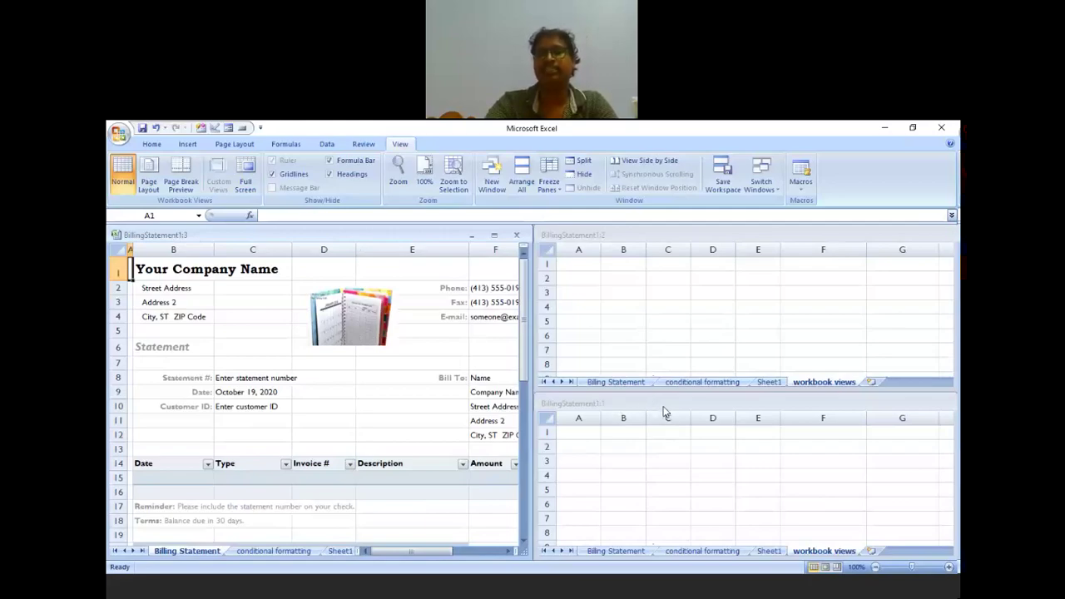
{"action": "left_click", "coordinate": [652, 411]}
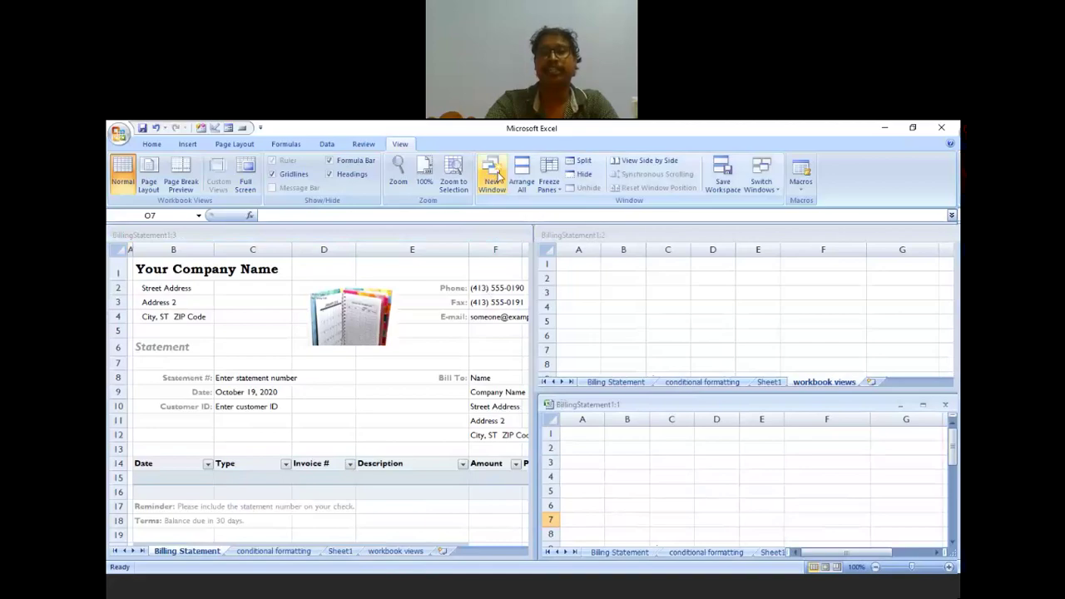
Open a fourth window of BillingStatement1 and tile all four windows.
{"action": "left_click", "coordinate": [499, 175]}
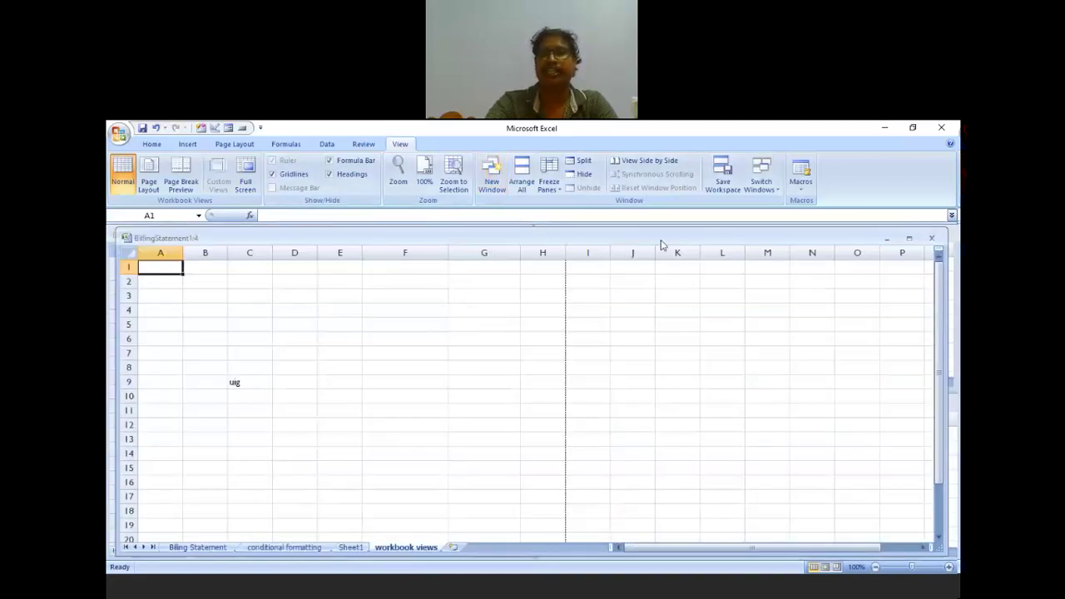
{"action": "left_click", "coordinate": [522, 178]}
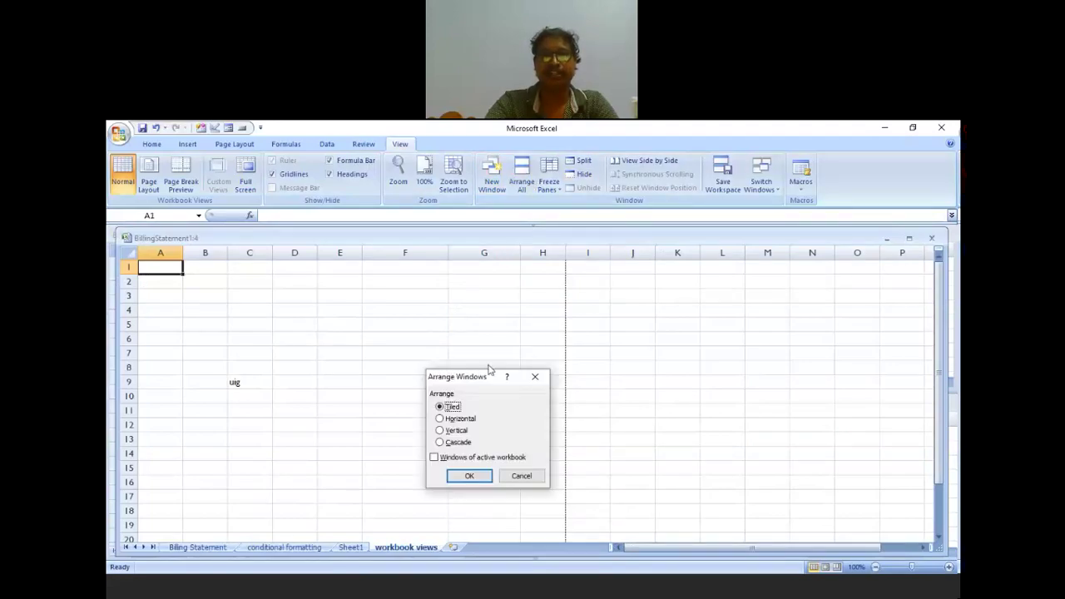
{"action": "left_click", "coordinate": [470, 475]}
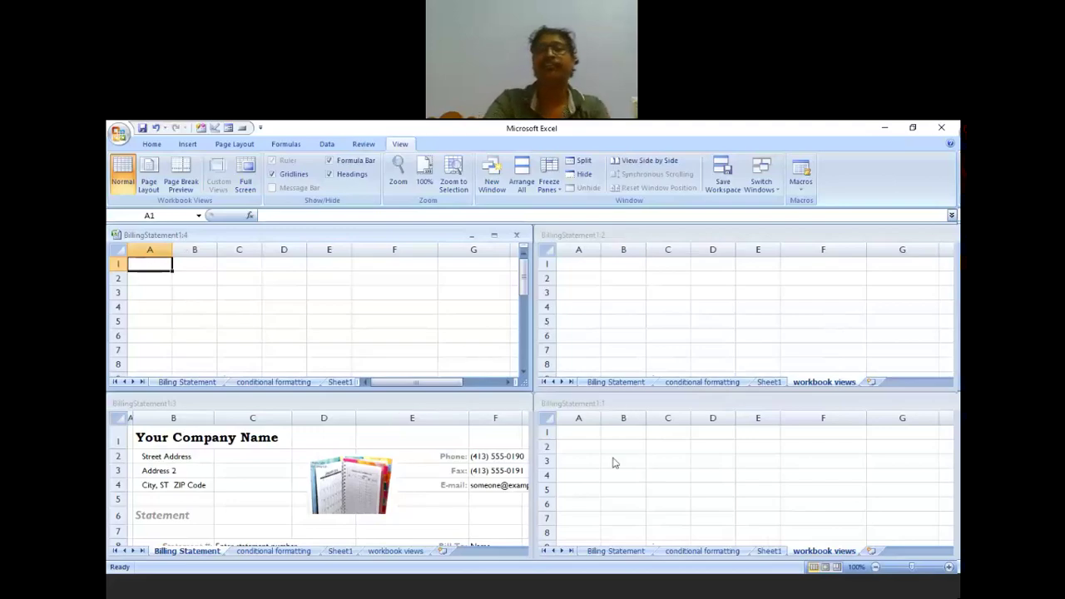
Maximize BillingStatement1:4, then BillingStatement1:2, re-tiling all four windows into a two-by-two grid after each.
{"action": "double_click", "coordinate": [374, 237]}
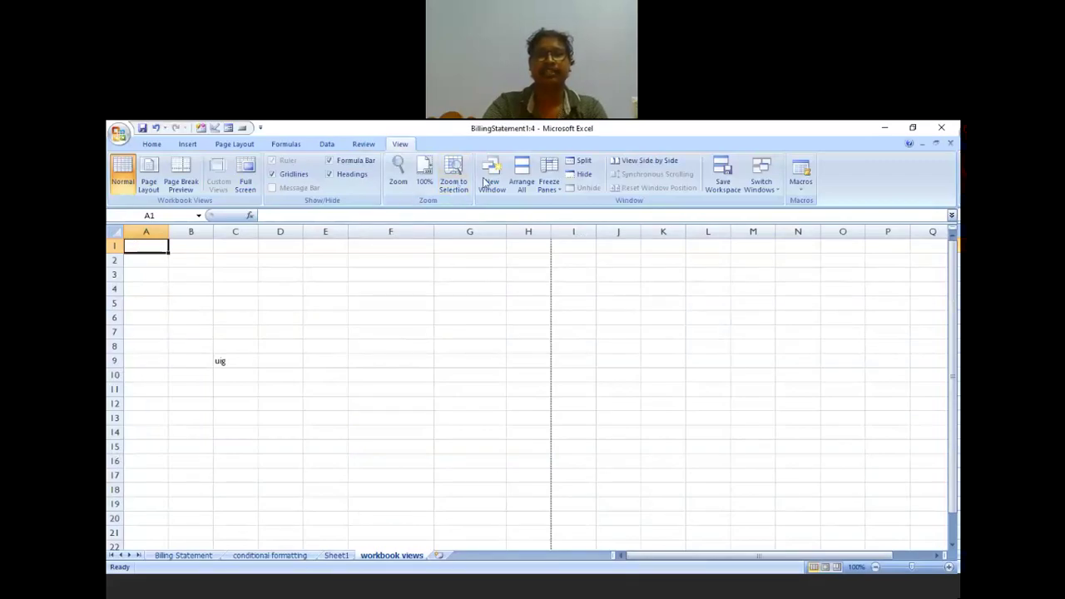
{"action": "left_click", "coordinate": [522, 182]}
{"action": "left_click", "coordinate": [469, 475]}
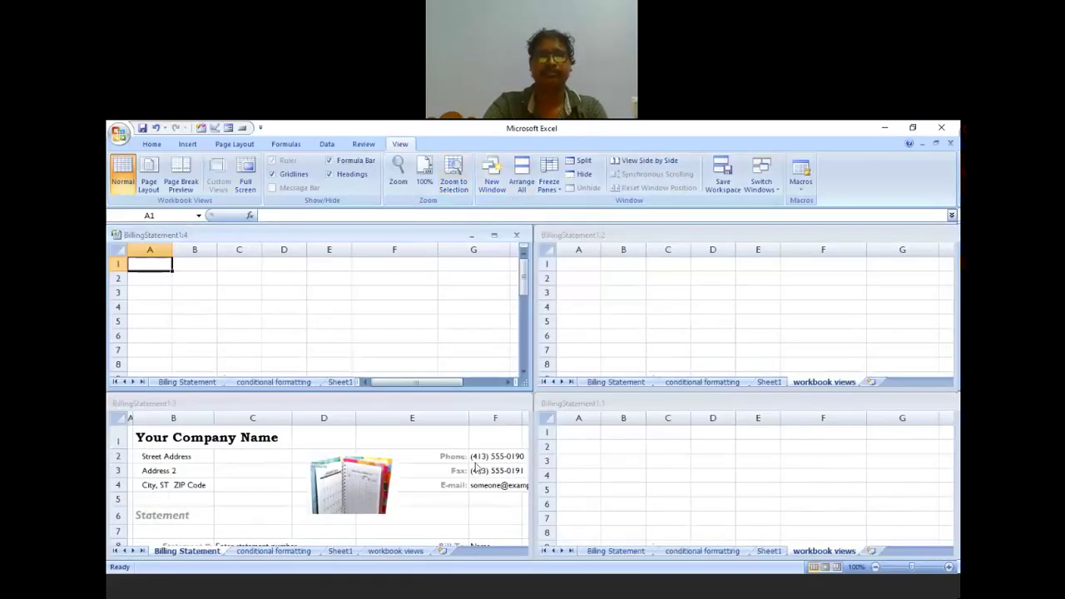
{"action": "double_click", "coordinate": [616, 236]}
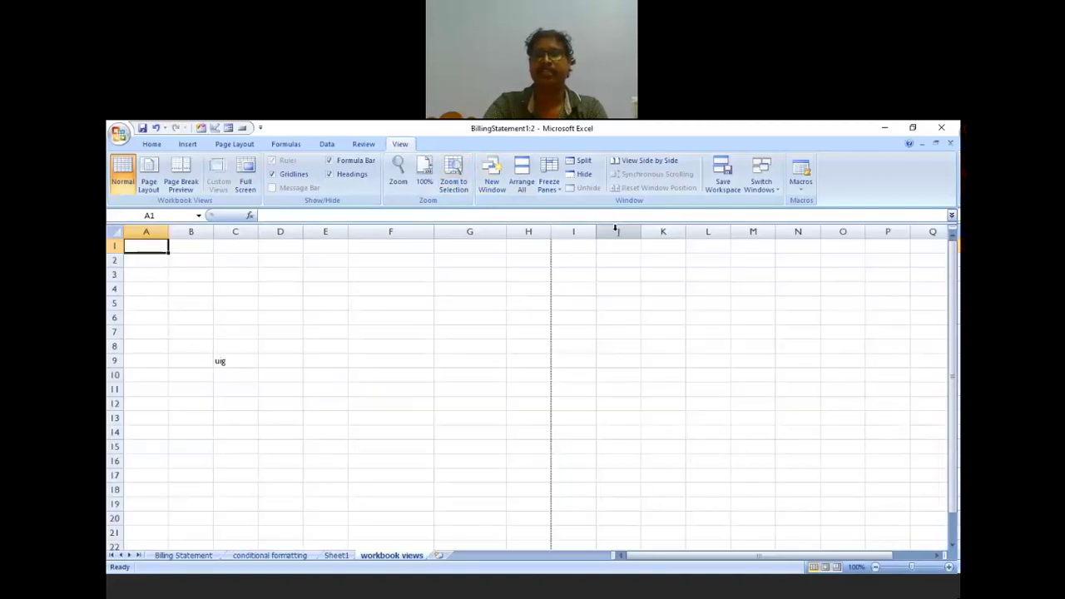
{"action": "left_click", "coordinate": [522, 182]}
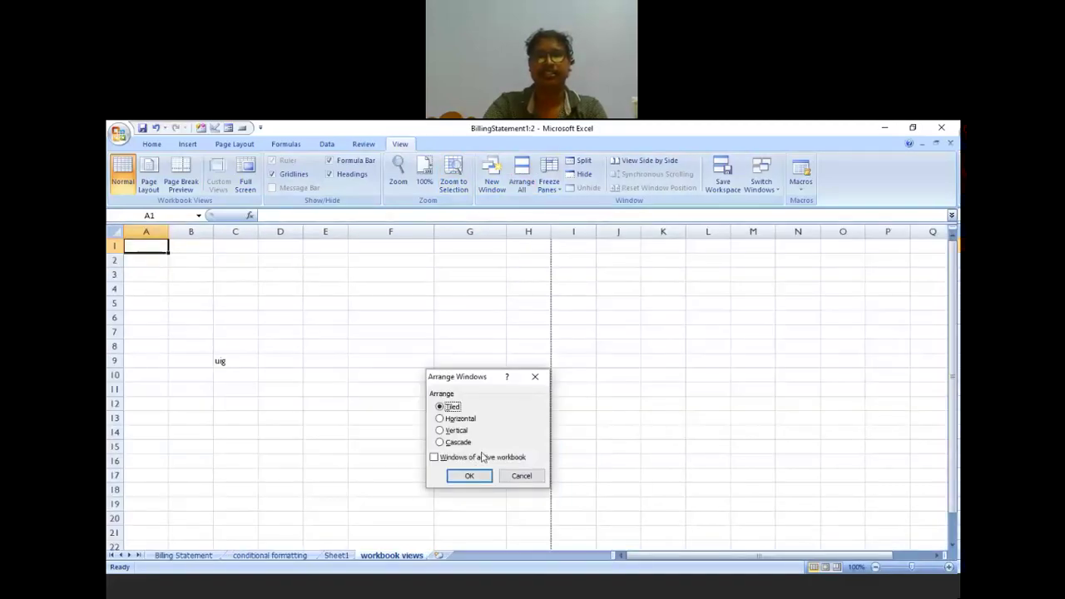
{"action": "left_click", "coordinate": [469, 476]}
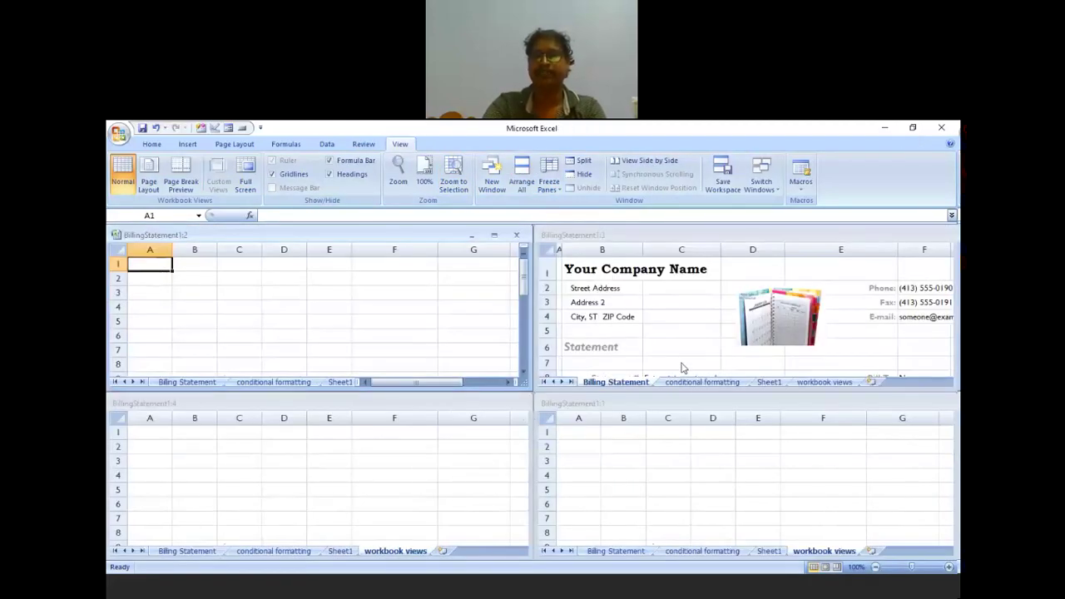
Use Arrange All with the Horizontal option to stack the four BillingStatement1 windows.
{"action": "left_click", "coordinate": [520, 183]}
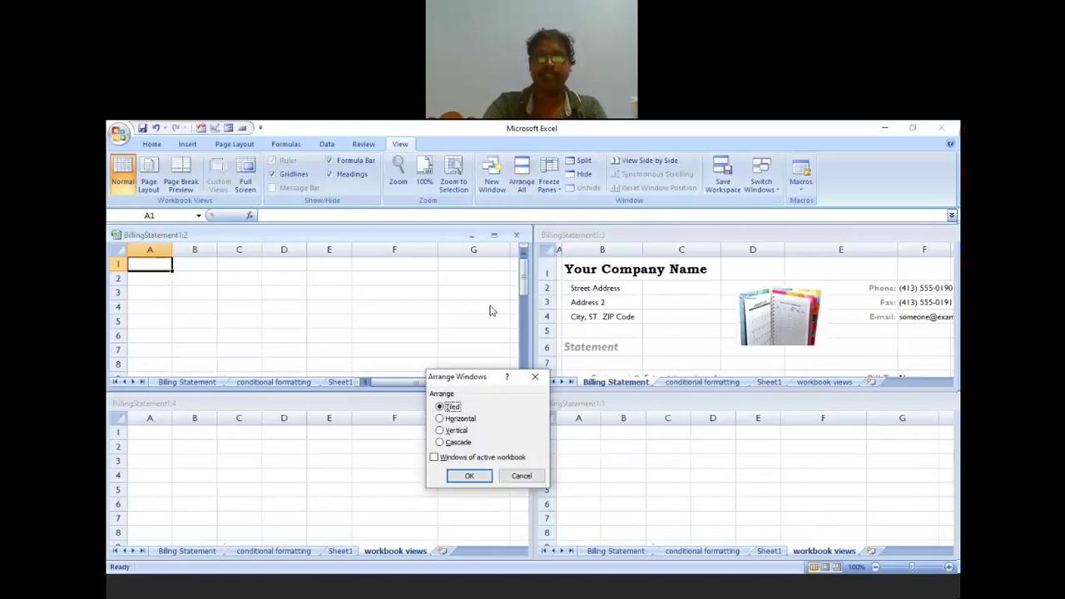
{"action": "left_click", "coordinate": [454, 418]}
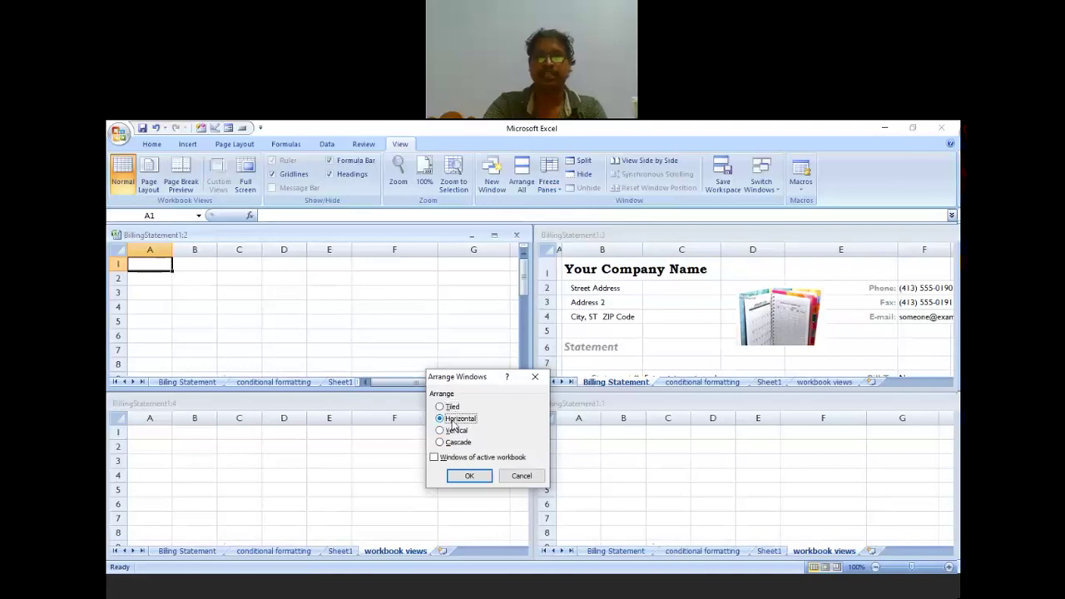
{"action": "left_click", "coordinate": [469, 476]}
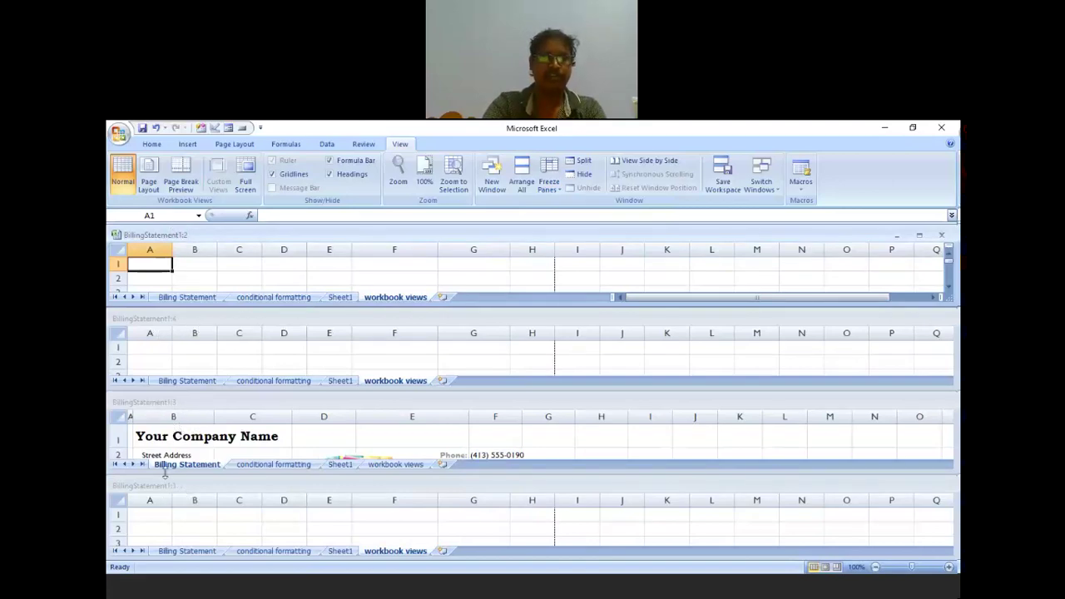
Arrange the four workbook windows vertically, side by side.
{"action": "left_click", "coordinate": [521, 185]}
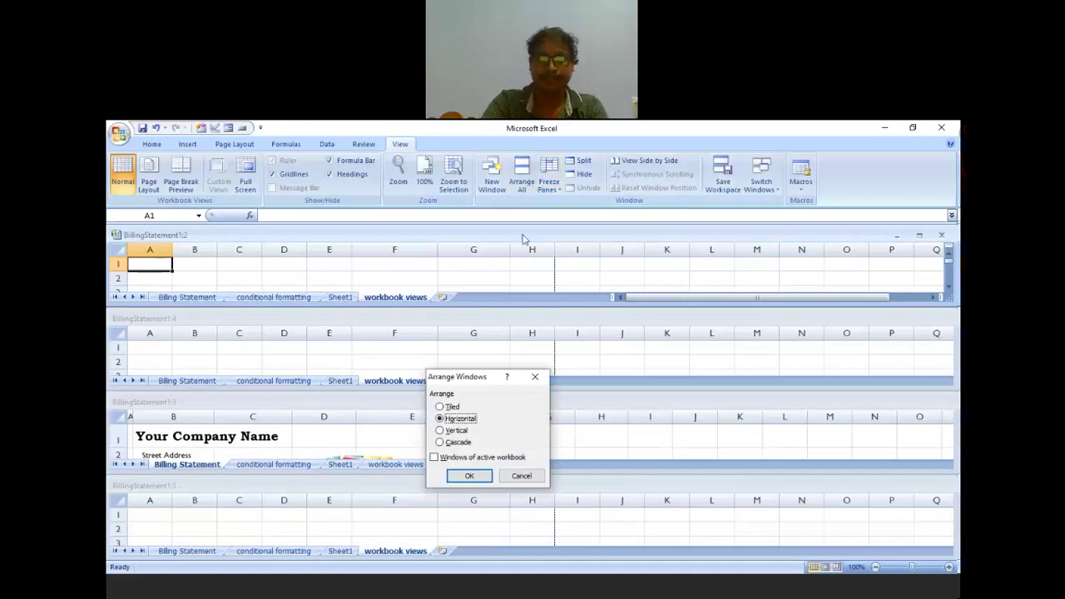
{"action": "left_click", "coordinate": [456, 430]}
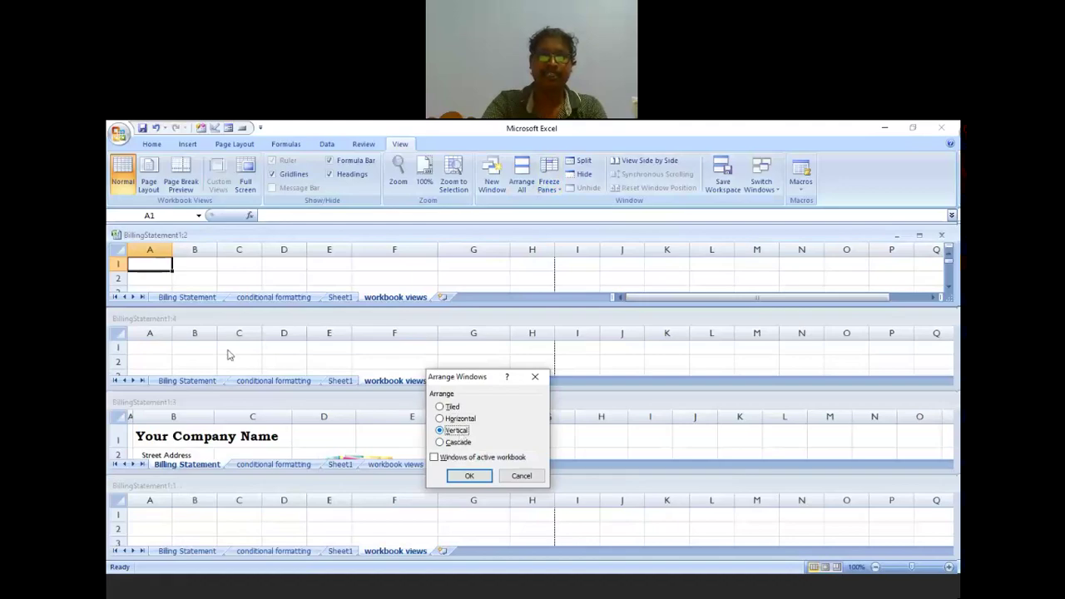
{"action": "left_click", "coordinate": [483, 476]}
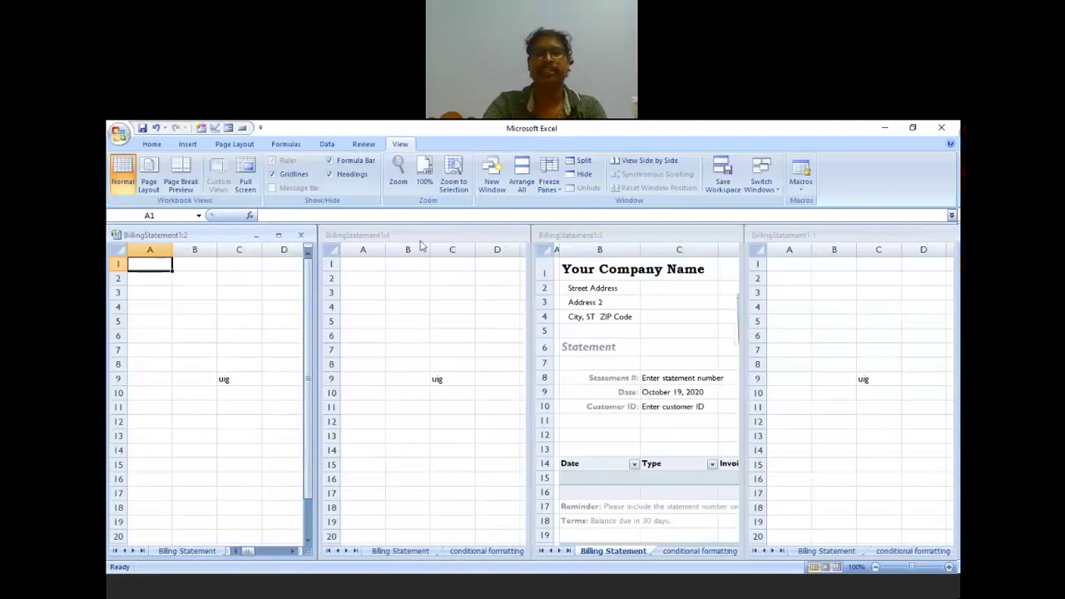
Cascade the four workbook windows, leaving BillingStatement1:2 on top.
{"action": "left_click", "coordinate": [522, 176]}
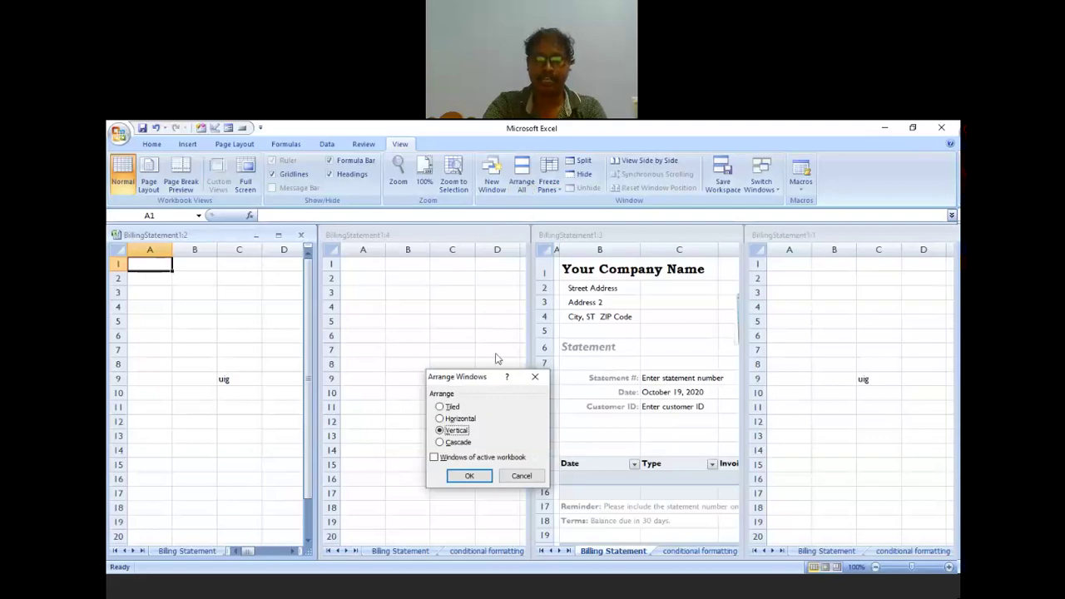
{"action": "left_click", "coordinate": [455, 446]}
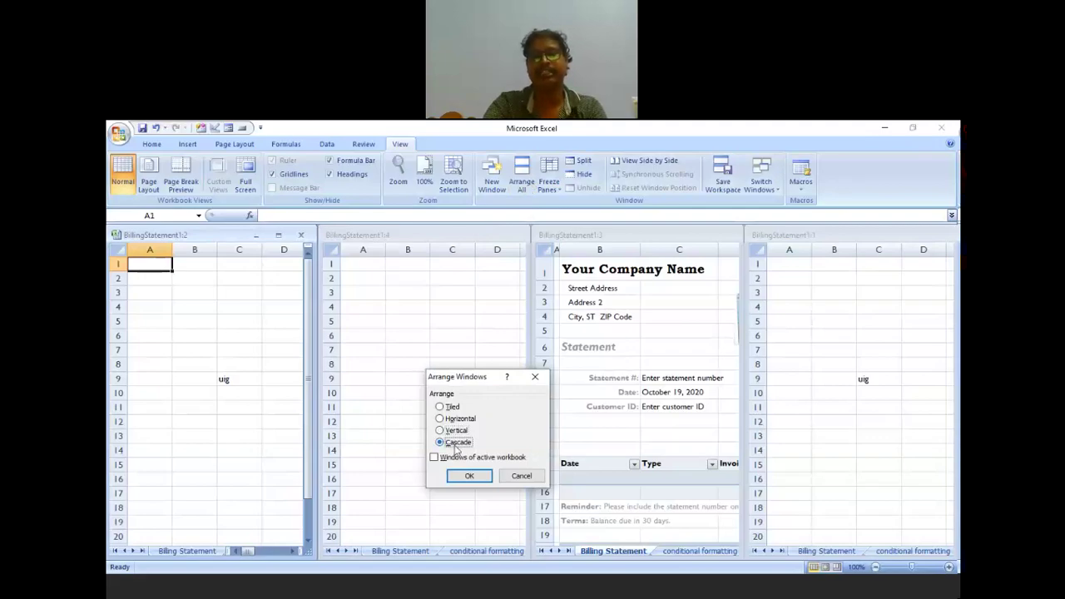
{"action": "left_click", "coordinate": [471, 477]}
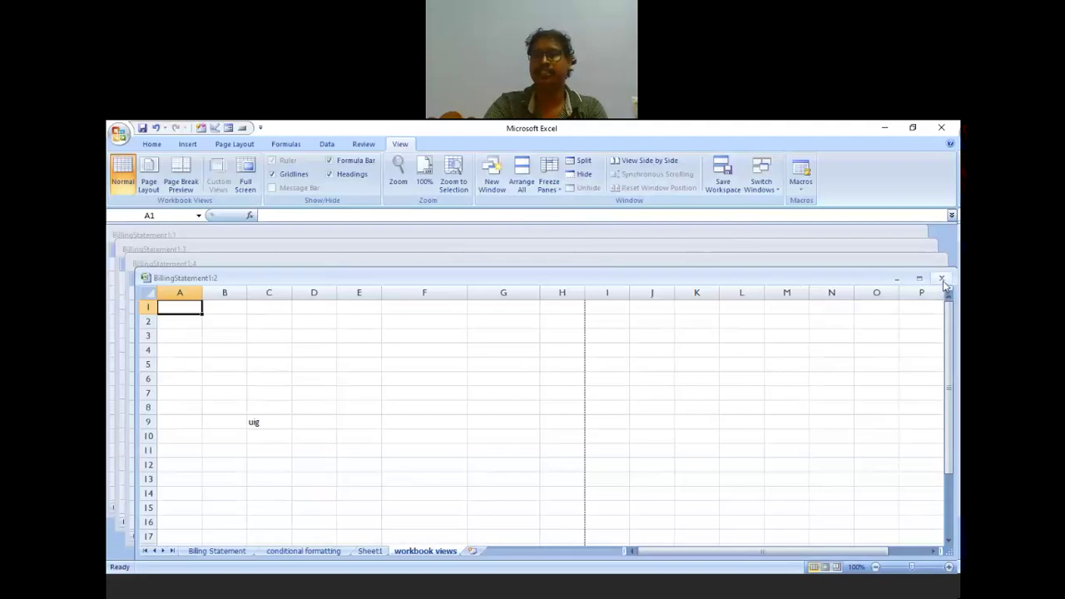
Close the two front cascaded windows and maximize BillingStatement1:2 on the Billing Statement sheet.
{"action": "left_click", "coordinate": [941, 278]}
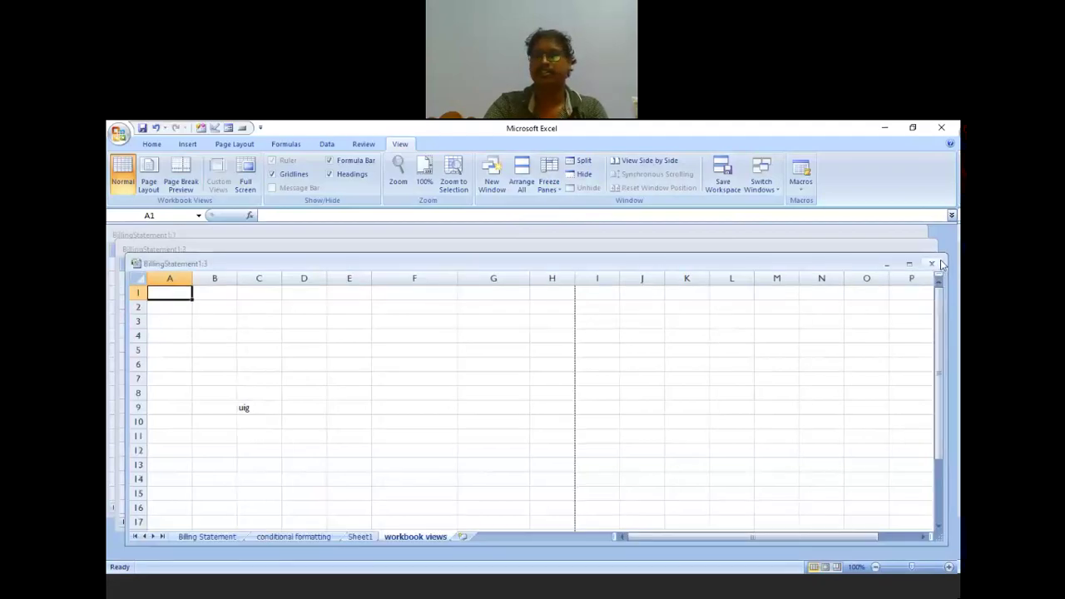
{"action": "left_click", "coordinate": [931, 263]}
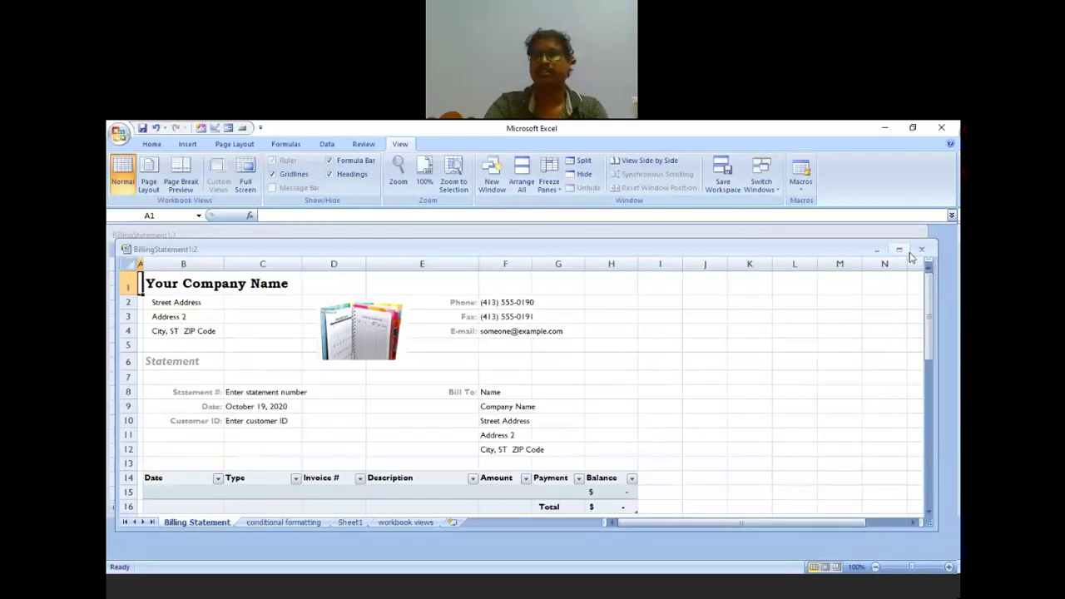
{"action": "left_click", "coordinate": [901, 251]}
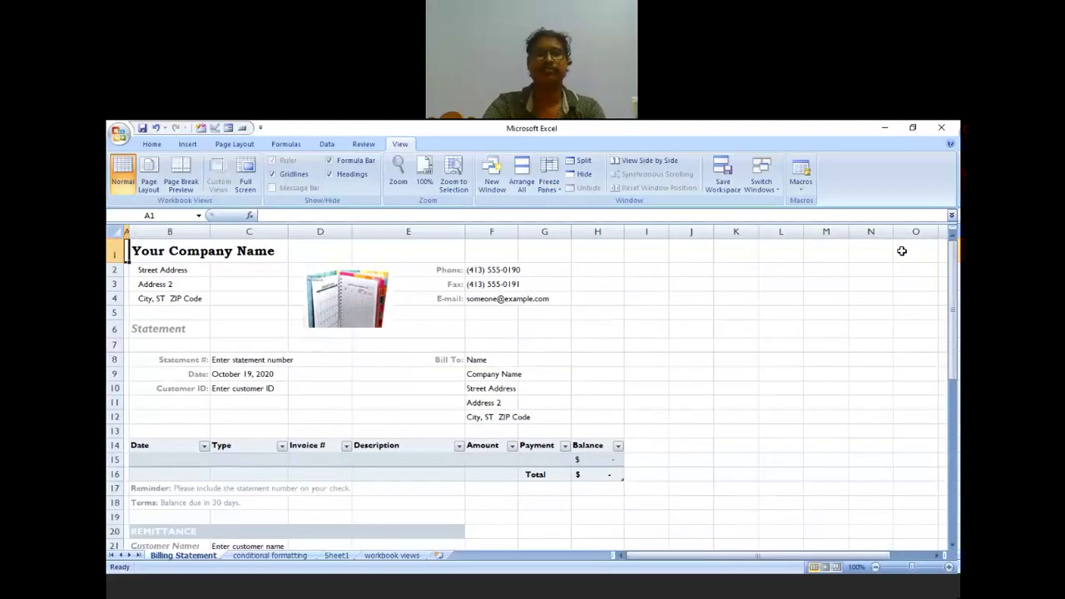
{"action": "left_click", "coordinate": [839, 324]}
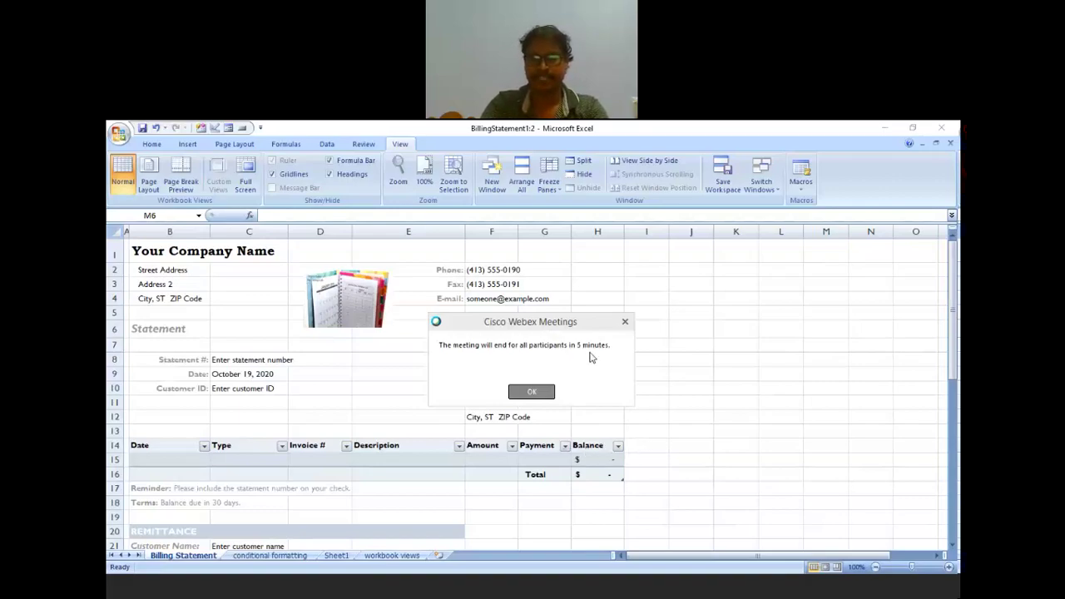
Dismiss the Webex 'meeting will end' notice with OK, revealing the Billing Statement template.
{"action": "left_click", "coordinate": [535, 393]}
{"action": "left_click", "coordinate": [707, 418]}
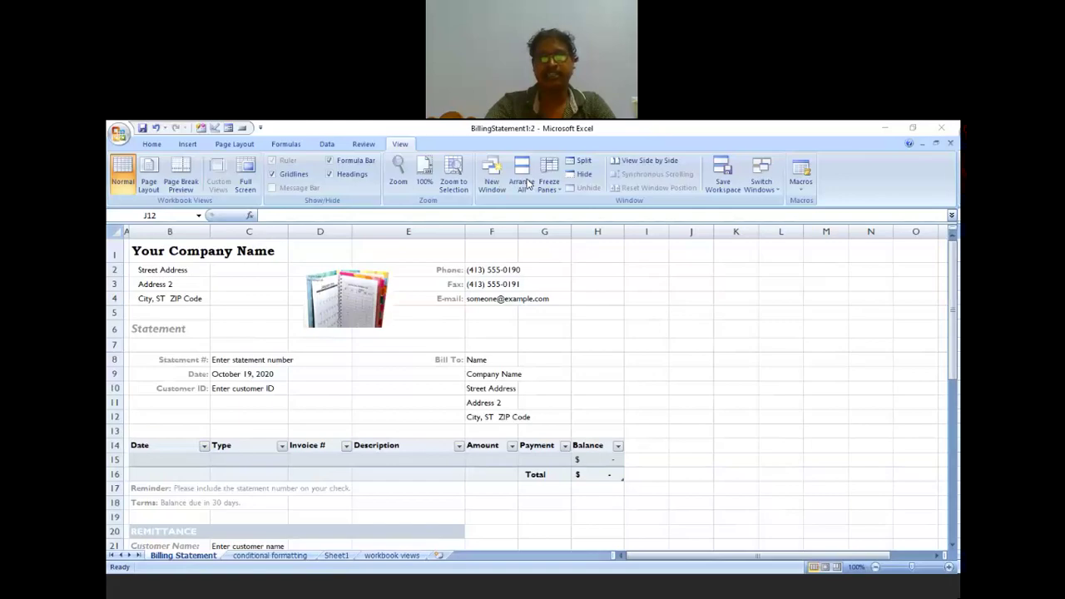
Arrange the two windows vertically, and flip the right window between Billing Statement and conditional formatting sheets.
{"action": "left_click", "coordinate": [526, 182]}
{"action": "left_click", "coordinate": [471, 475]}
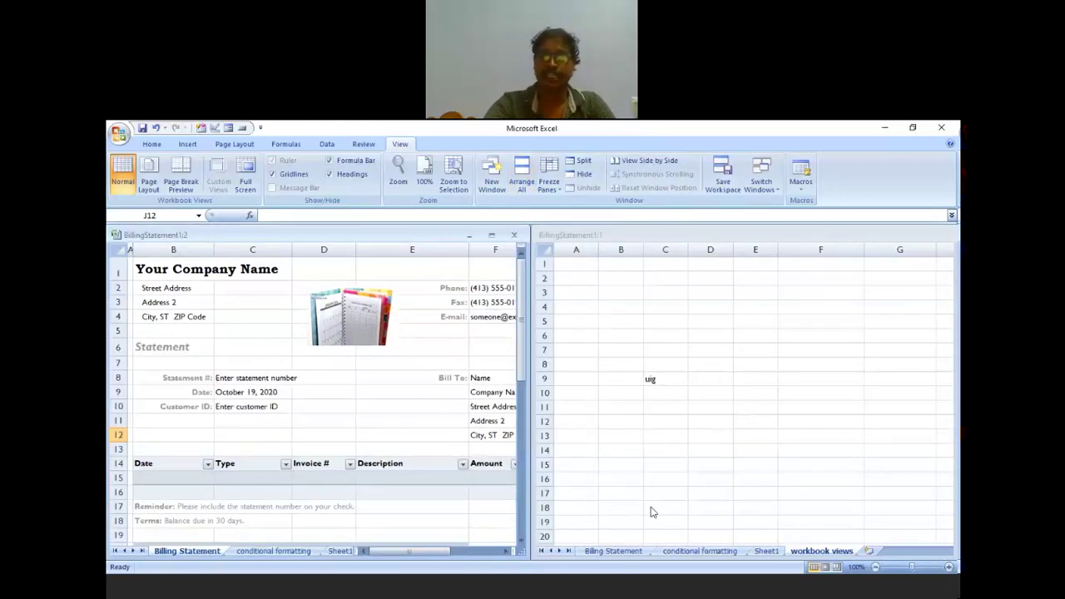
{"action": "left_click", "coordinate": [618, 553]}
{"action": "left_click_drag", "start_coordinate": [818, 555], "coordinate": [819, 558]}
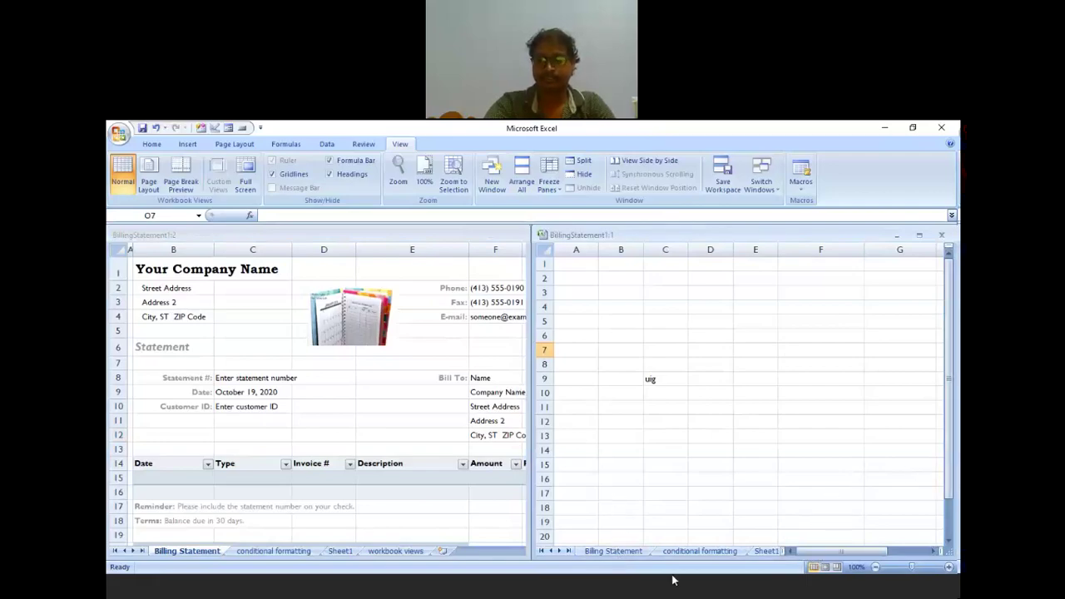
{"action": "left_click", "coordinate": [619, 554]}
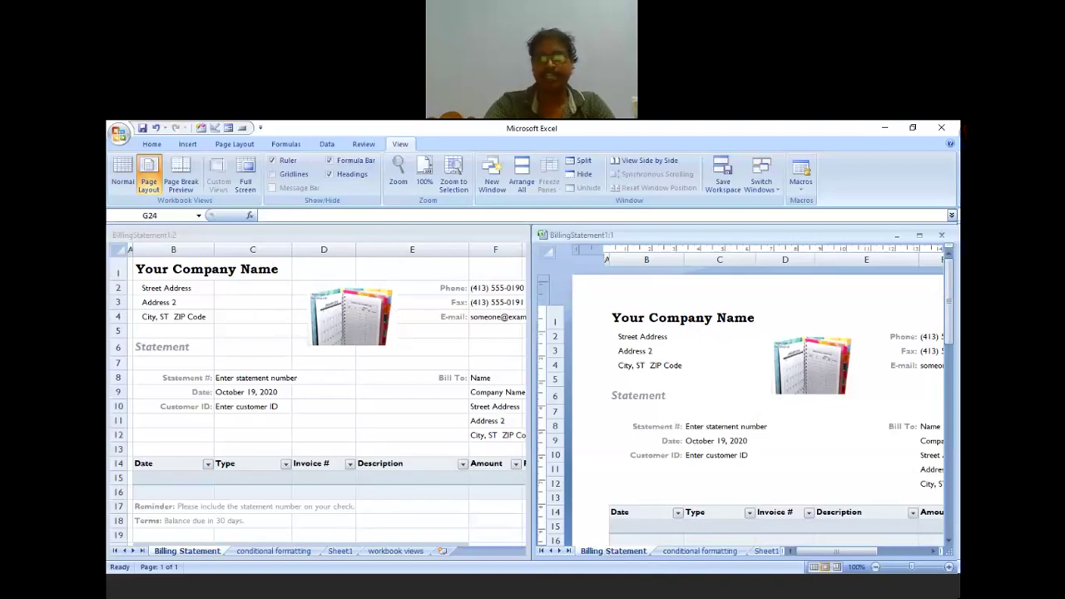
{"action": "left_click", "coordinate": [703, 552]}
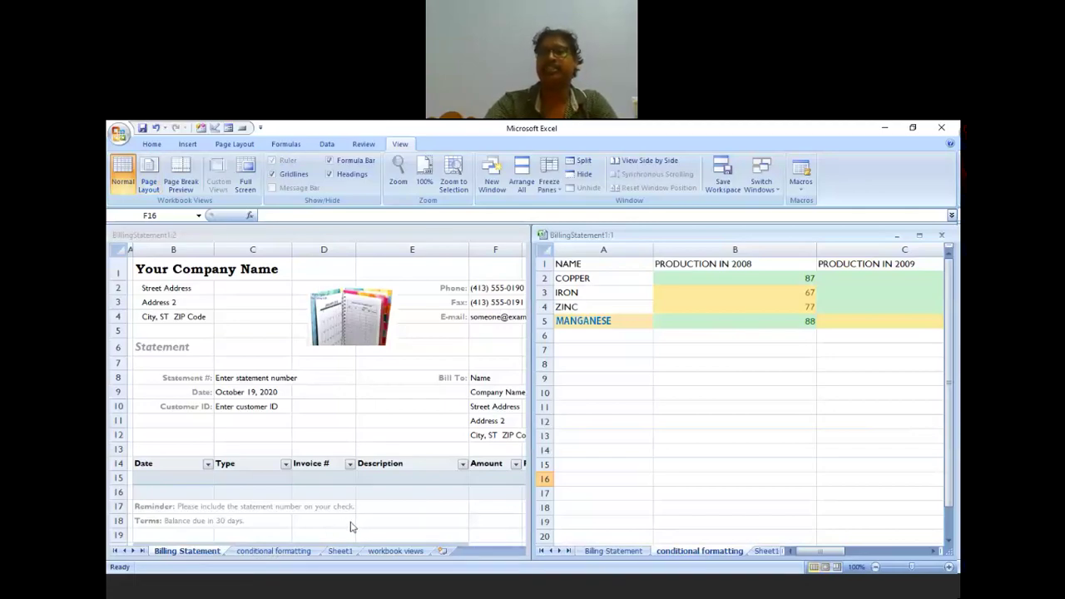
{"action": "left_click", "coordinate": [584, 551]}
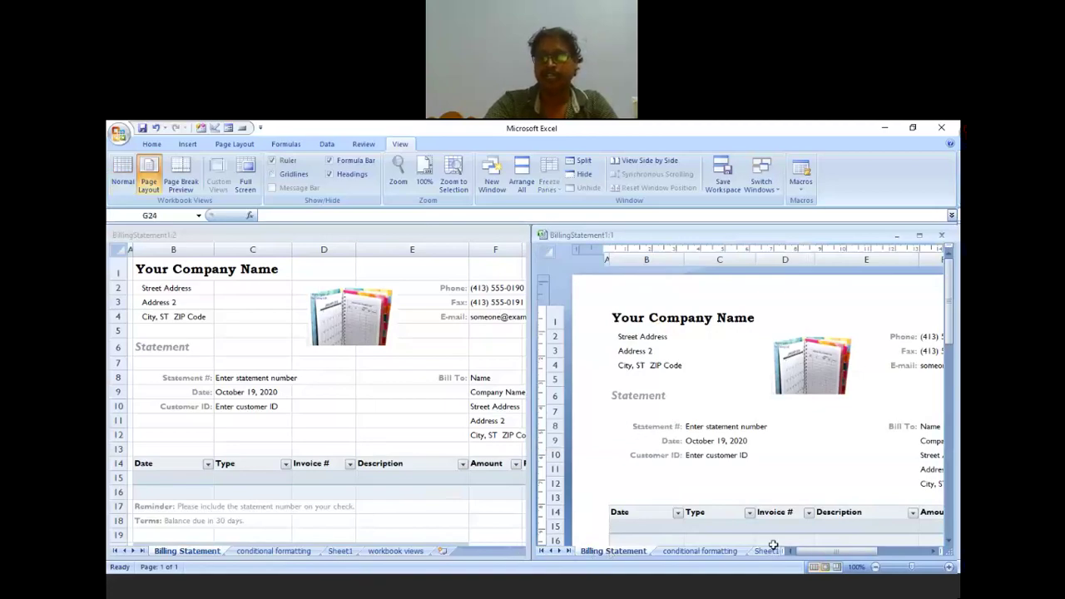
Scroll through the Billing Statement page layout in the right window.
{"action": "left_click_drag", "start_coordinate": [842, 554], "coordinate": [897, 554]}
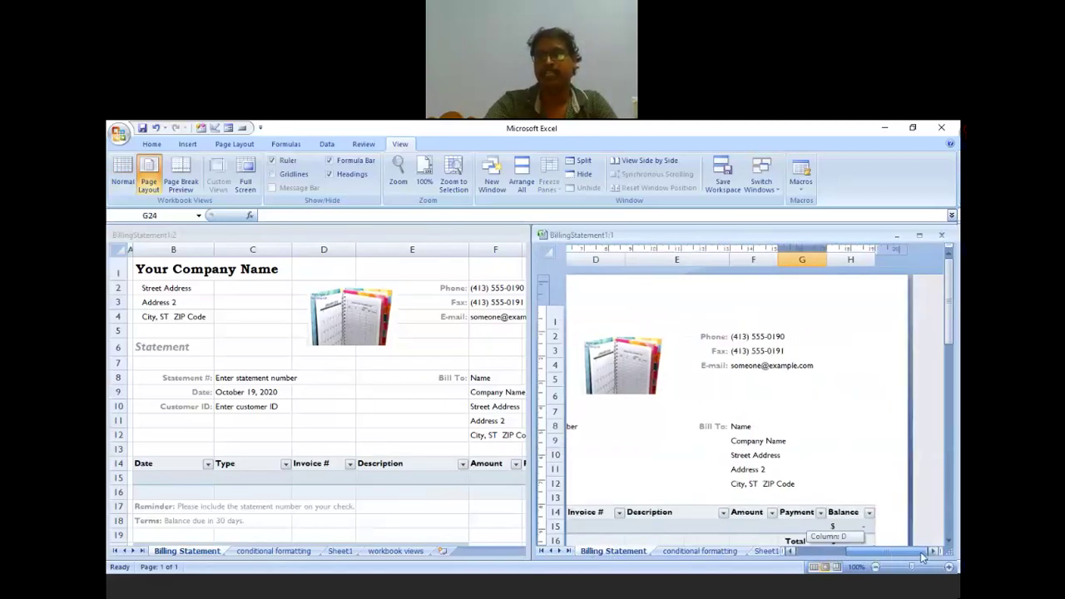
{"action": "scroll", "coordinate": [846, 478], "scroll_direction": "down", "scroll_amount": 3}
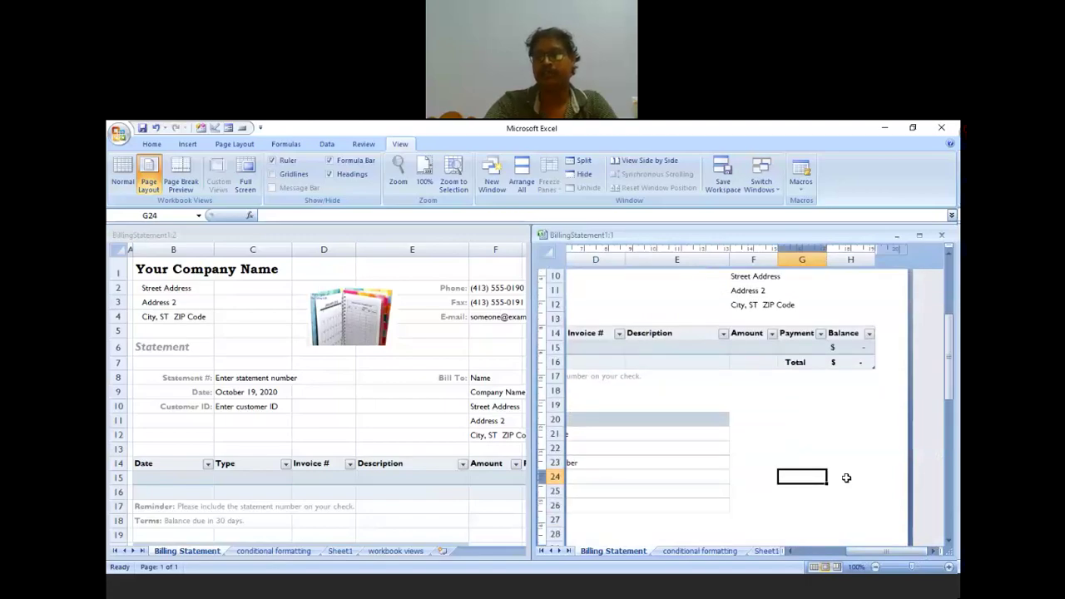
{"action": "scroll", "coordinate": [846, 478], "scroll_direction": "down", "scroll_amount": 8}
{"action": "left_click_drag", "start_coordinate": [861, 552], "coordinate": [771, 558]}
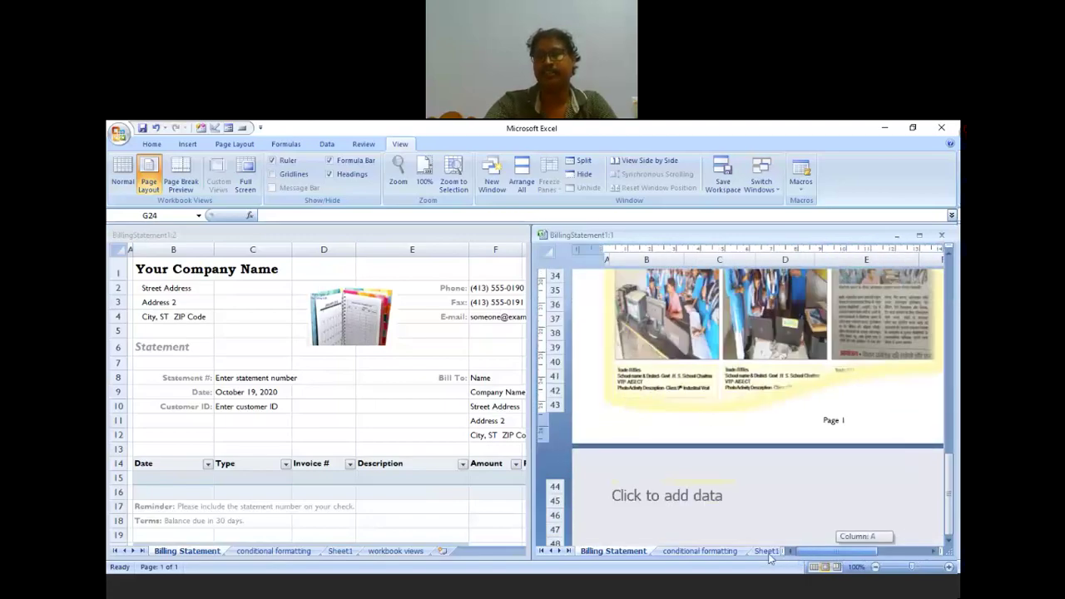
{"action": "scroll", "coordinate": [789, 502], "scroll_direction": "up", "scroll_amount": 3}
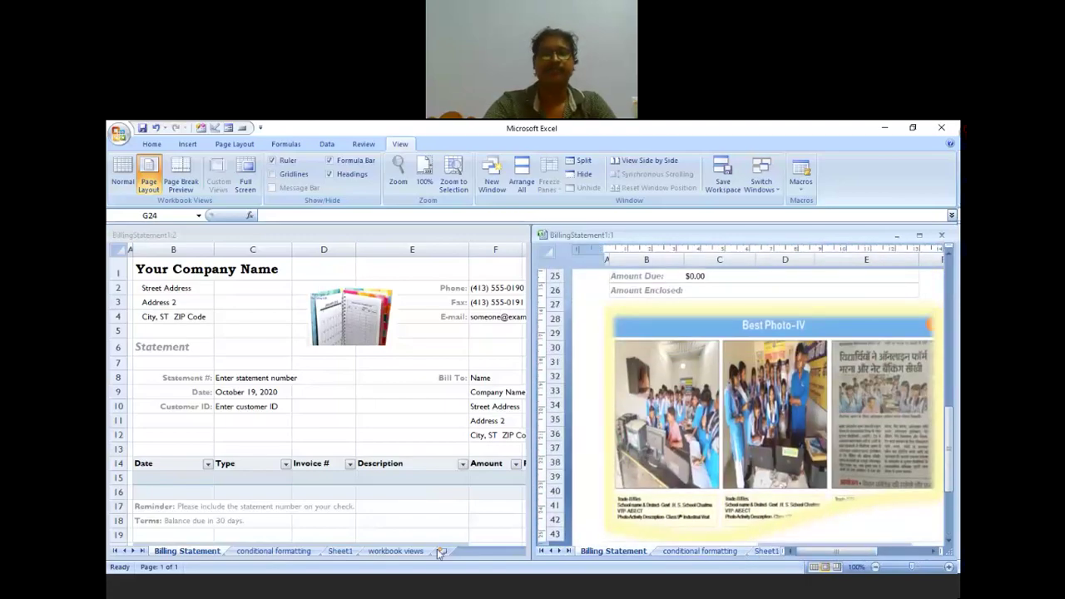
{"action": "scroll", "coordinate": [373, 416], "scroll_direction": "down", "scroll_amount": 2}
{"action": "scroll", "coordinate": [374, 416], "scroll_direction": "down", "scroll_amount": 3}
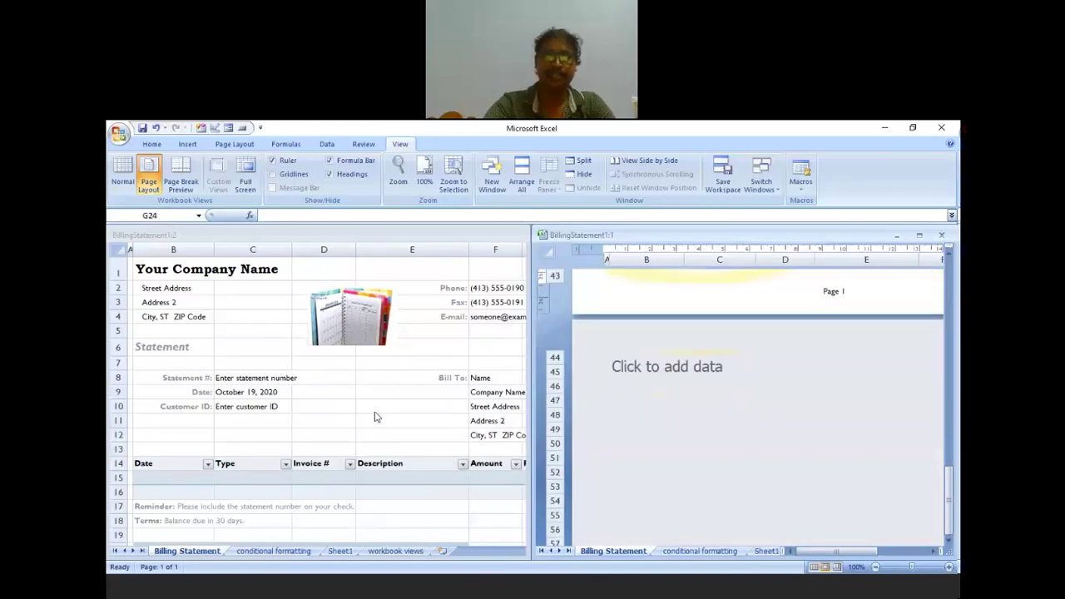
{"action": "scroll", "coordinate": [378, 417], "scroll_direction": "up", "scroll_amount": 3}
Show the conditional formatting sheet in the left window, then reactivate the right window.
{"action": "left_click", "coordinate": [479, 556]}
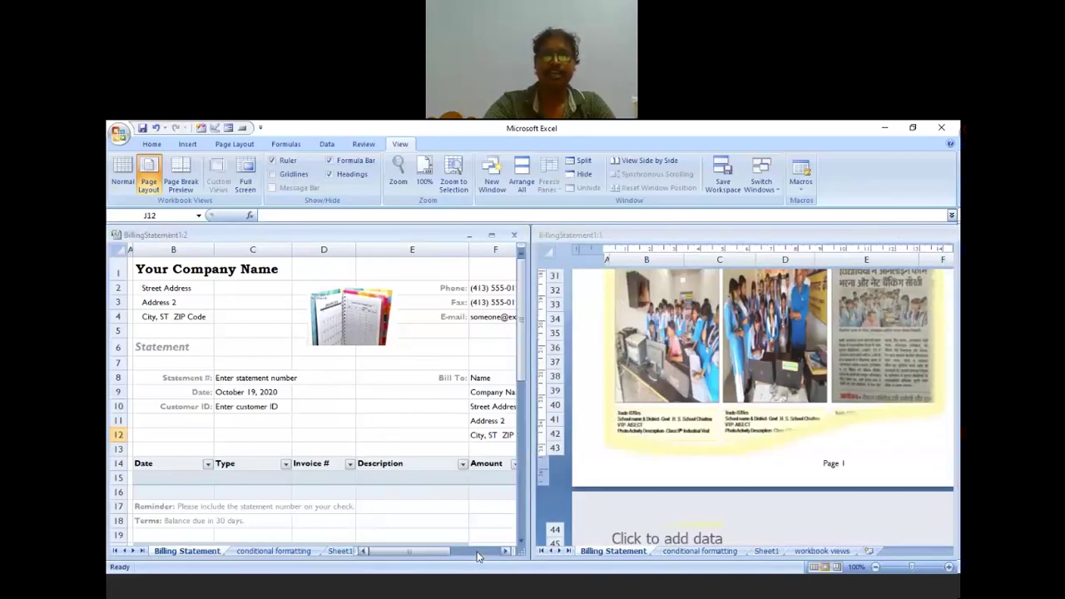
{"action": "scroll", "coordinate": [380, 495], "scroll_direction": "down", "scroll_amount": 2}
{"action": "scroll", "coordinate": [379, 495], "scroll_direction": "down", "scroll_amount": 10}
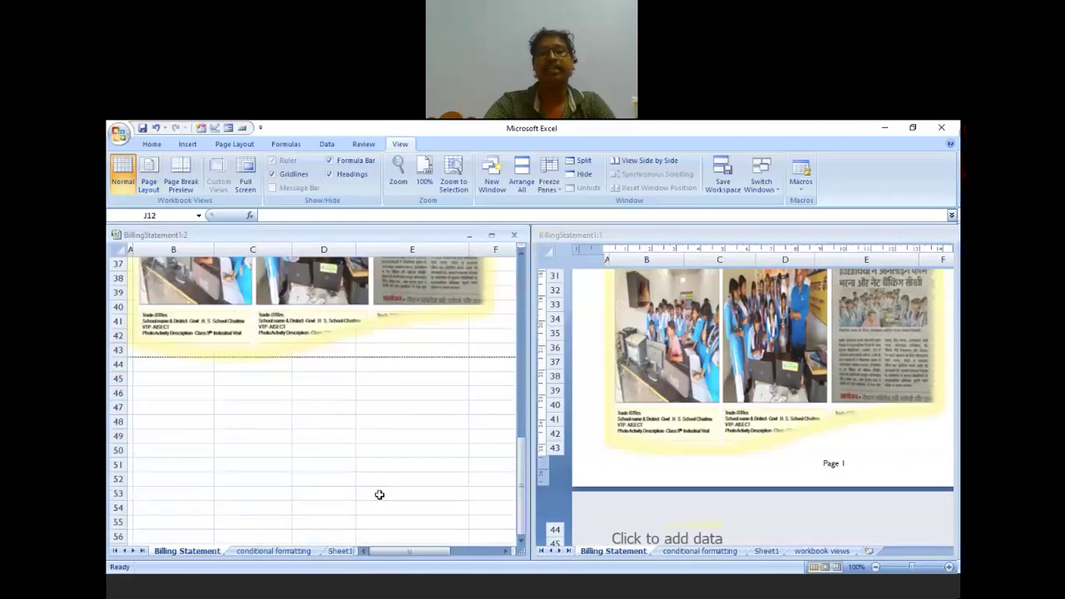
{"action": "scroll", "coordinate": [379, 495], "scroll_direction": "up", "scroll_amount": 5}
{"action": "scroll", "coordinate": [380, 495], "scroll_direction": "up", "scroll_amount": 7}
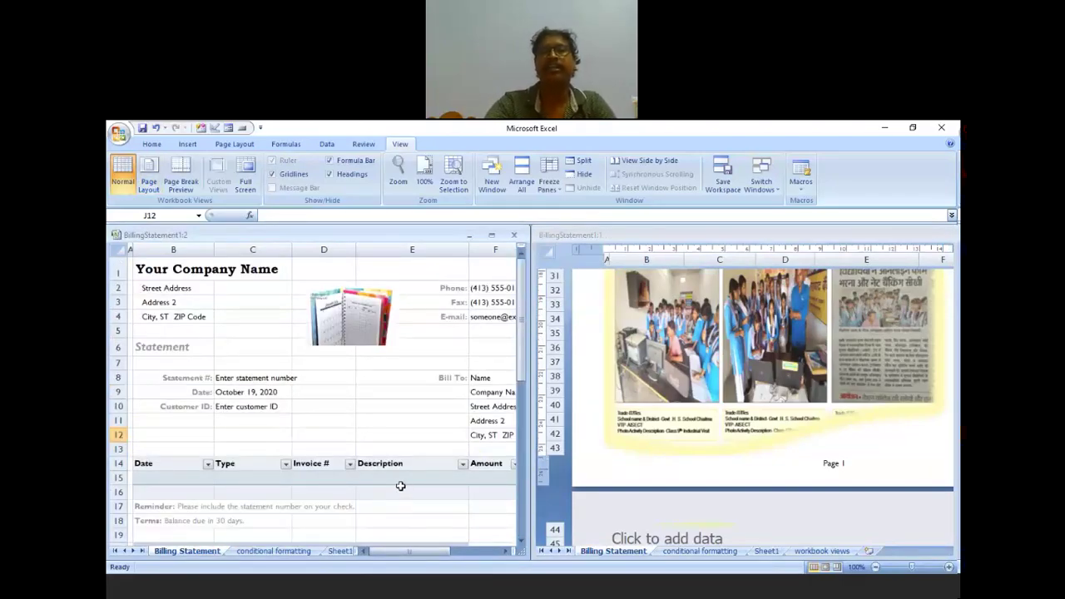
{"action": "left_click", "coordinate": [872, 235]}
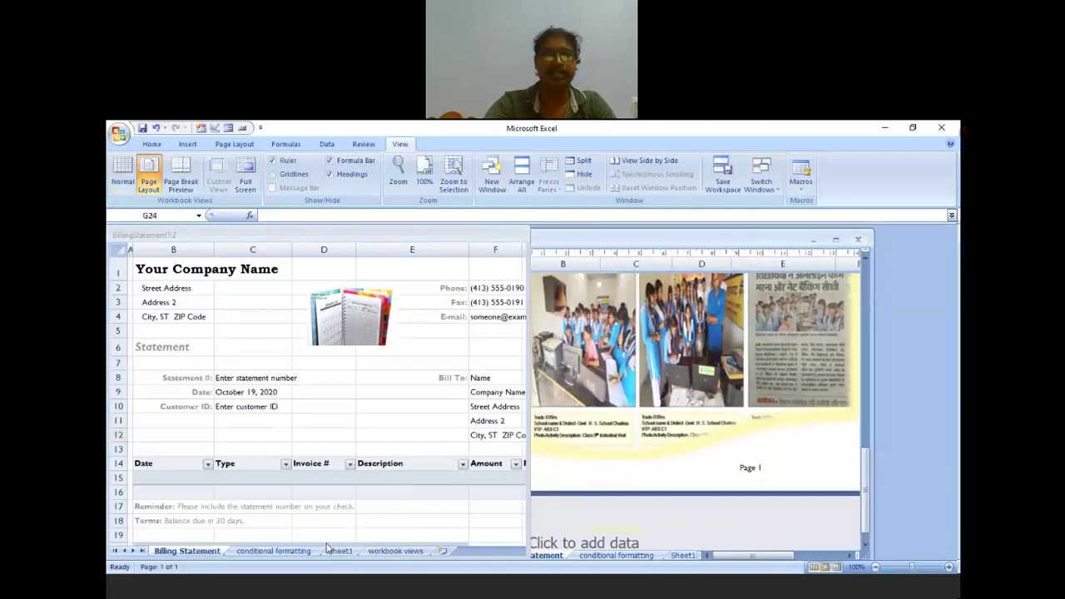
{"action": "left_click", "coordinate": [279, 560]}
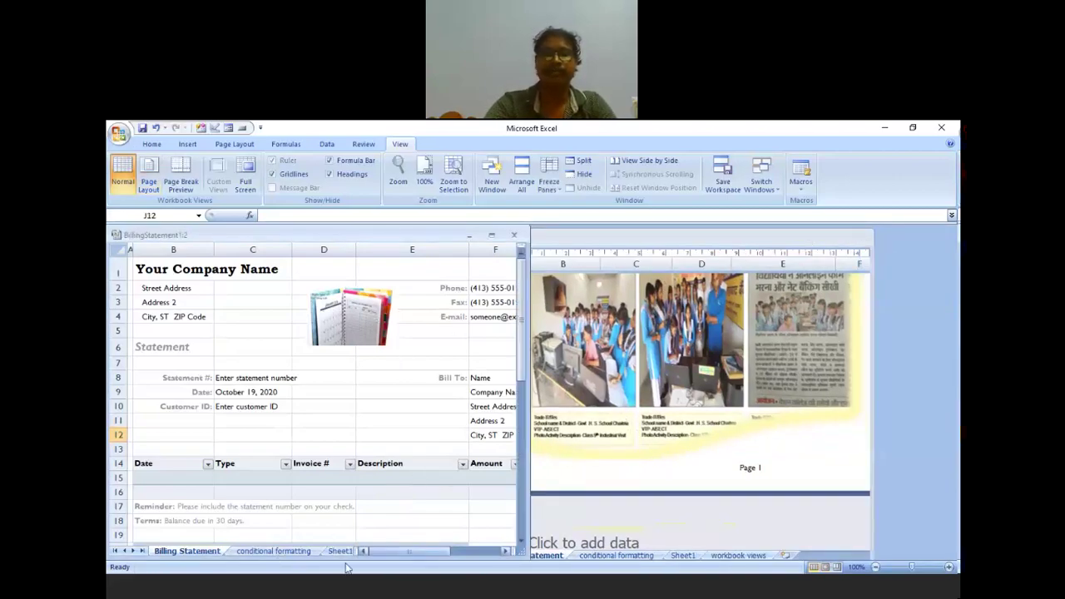
{"action": "left_click", "coordinate": [269, 553]}
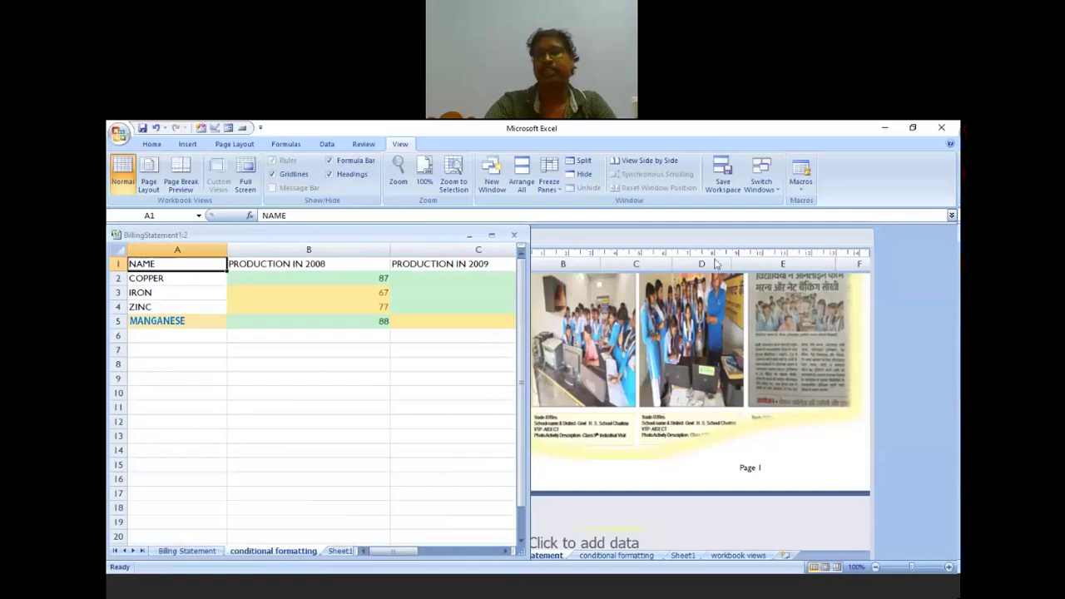
{"action": "left_click", "coordinate": [792, 236]}
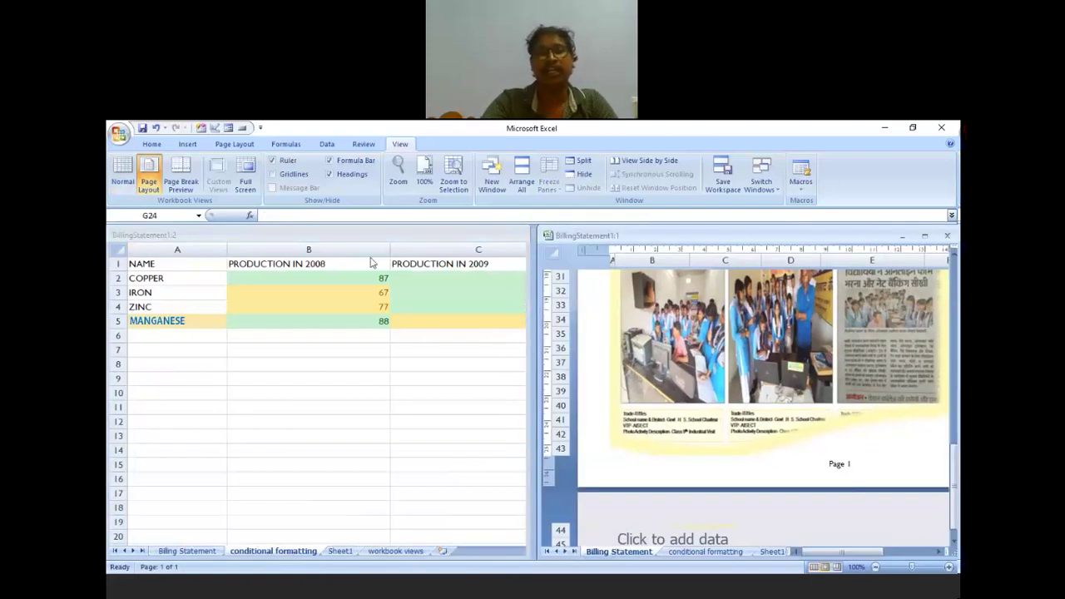
Close the right BillingStatement1:1 window and maximize the remaining window on the conditional formatting sheet.
{"action": "left_click", "coordinate": [946, 236]}
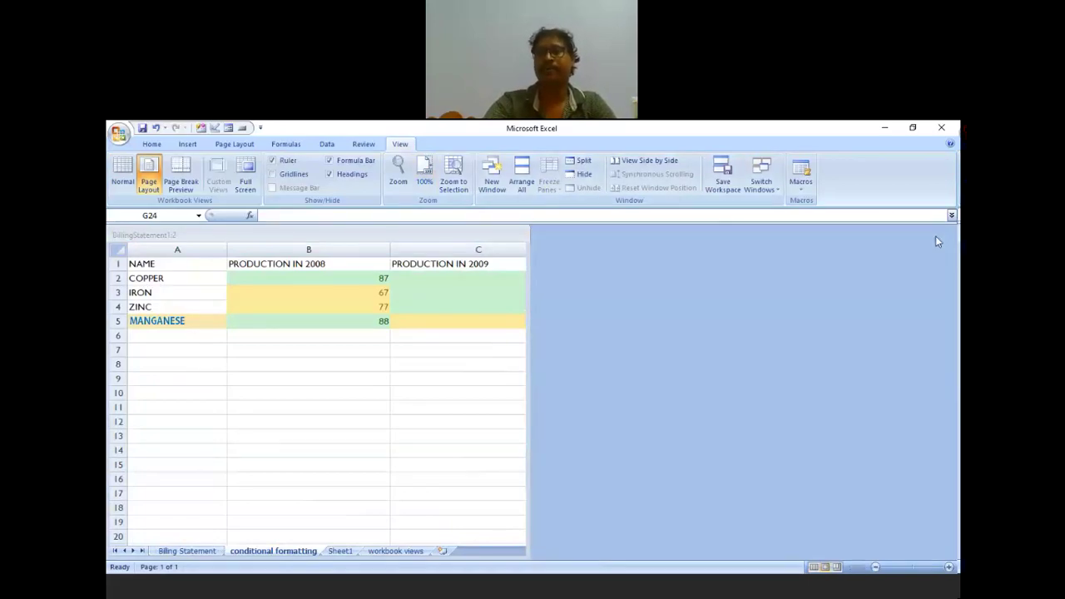
{"action": "double_click", "coordinate": [401, 235]}
{"action": "left_click_drag", "start_coordinate": [761, 489], "coordinate": [778, 457]}
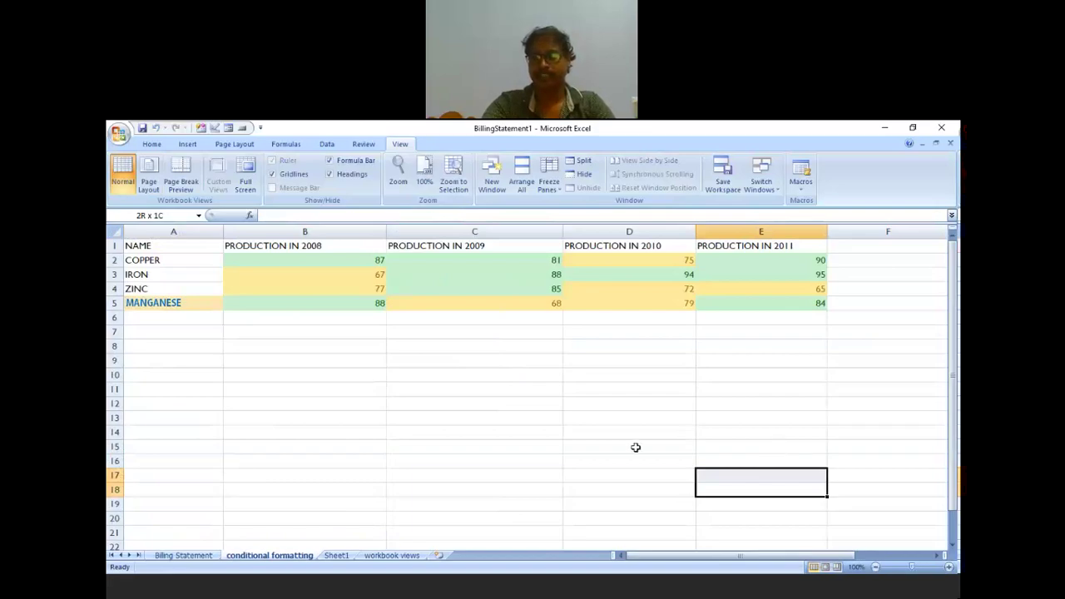